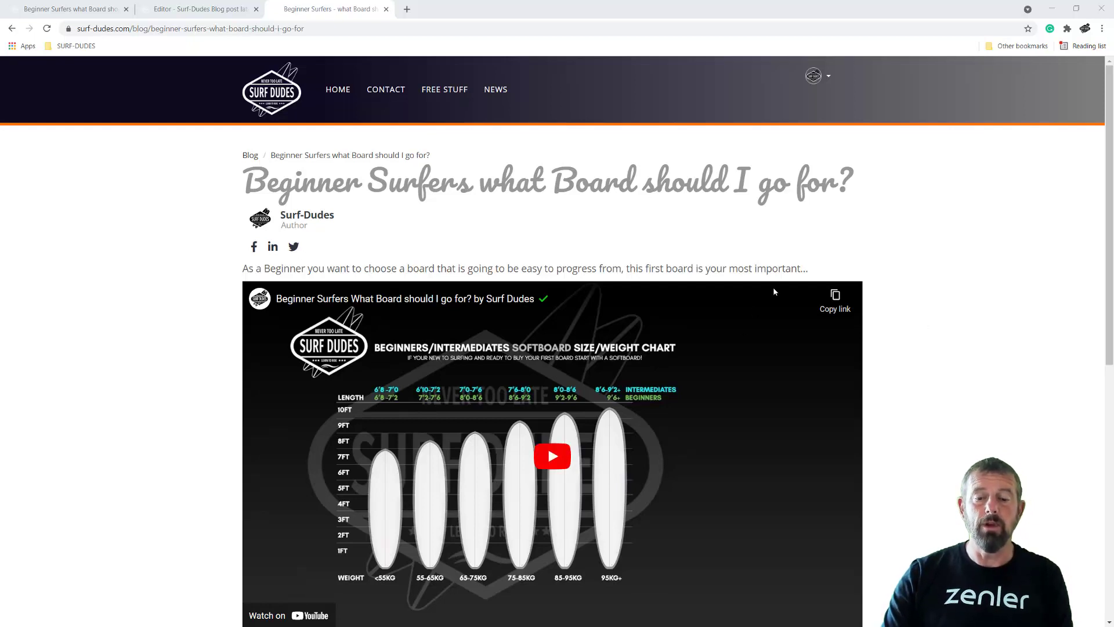
# Check how the full-width embedded video in the blog post adapts to a smaller and a wider browser window, ending maximized.
pyautogui.click(1076, 8)
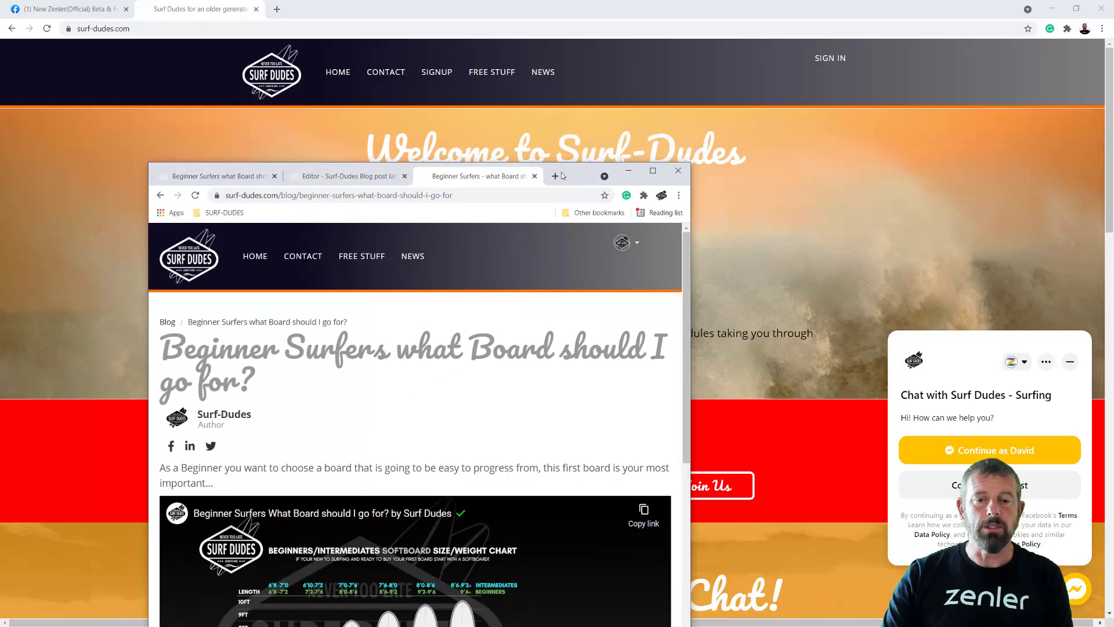
pyautogui.moveTo(576, 172); pyautogui.dragTo(646, 48)
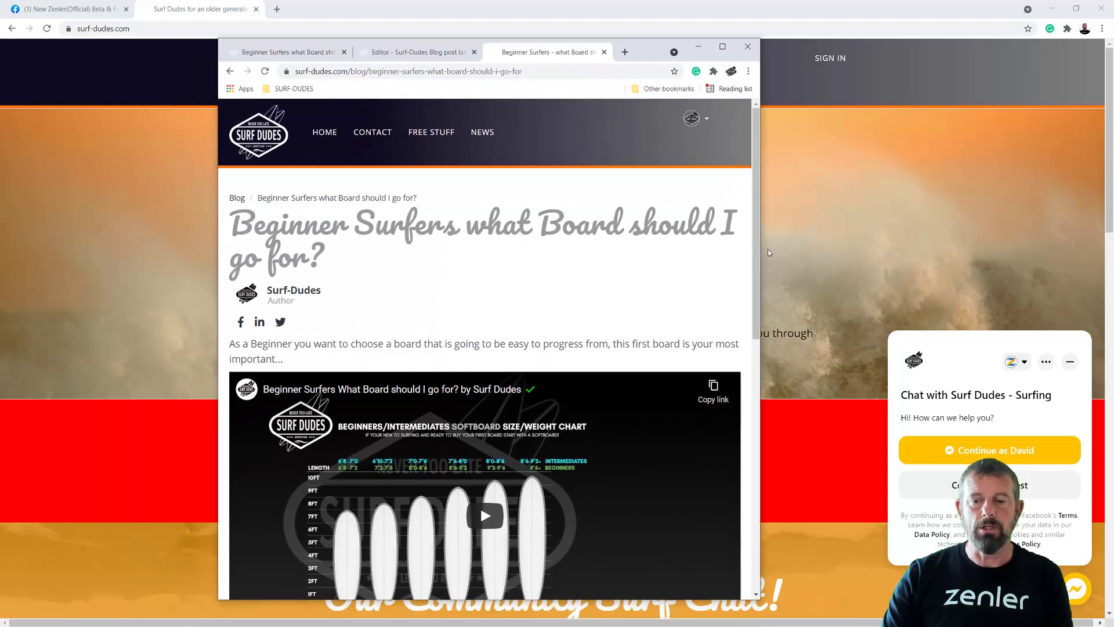
pyautogui.moveTo(760, 250); pyautogui.dragTo(847, 174)
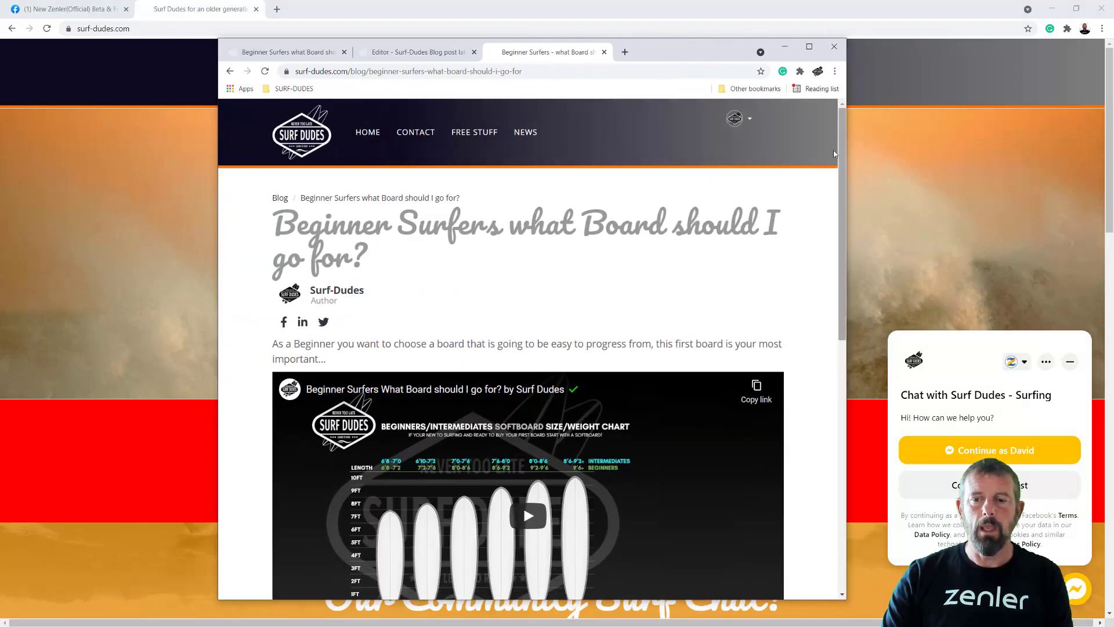
pyautogui.click(809, 46)
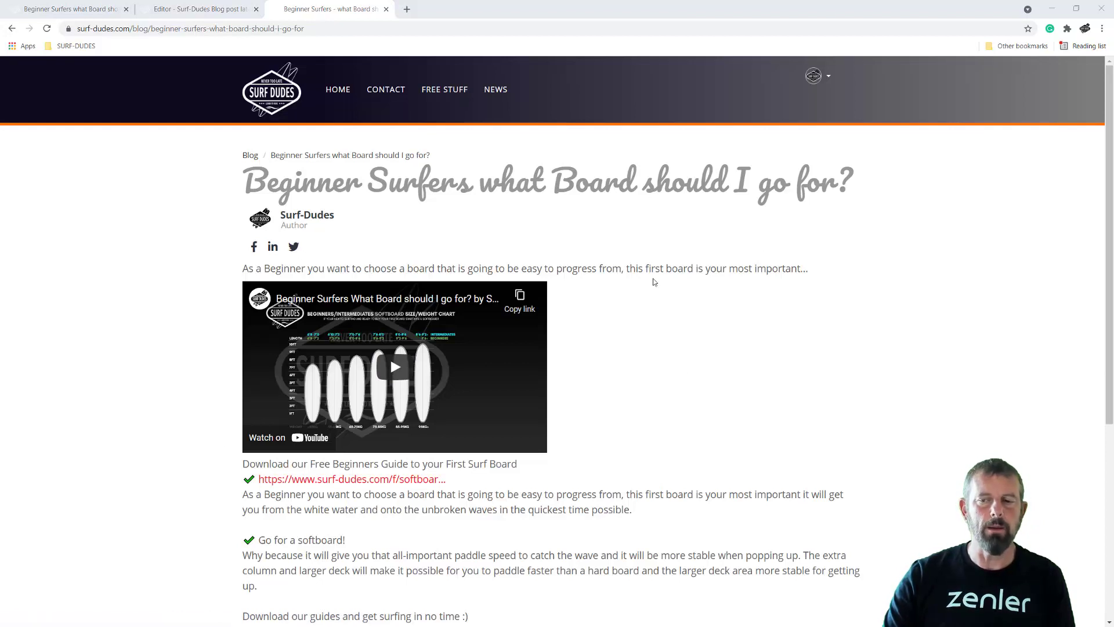
# Check how the smaller embedded video behaves in a narrowed browser window, then restore the full-size view.
pyautogui.click(1076, 9)
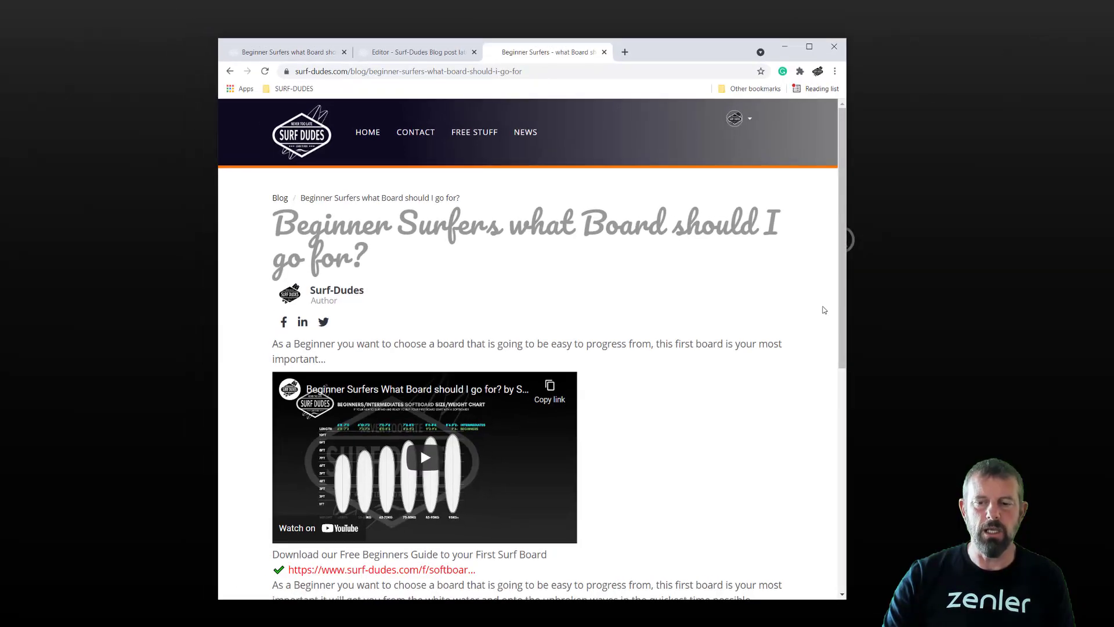
pyautogui.moveTo(846, 305); pyautogui.dragTo(616, 273)
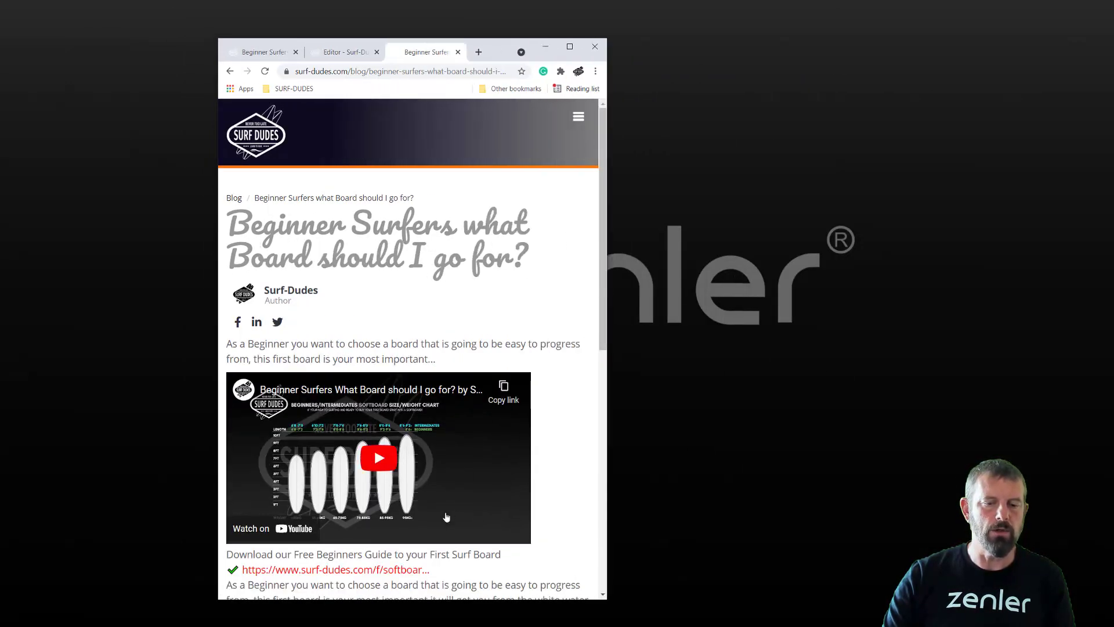
pyautogui.click(569, 46)
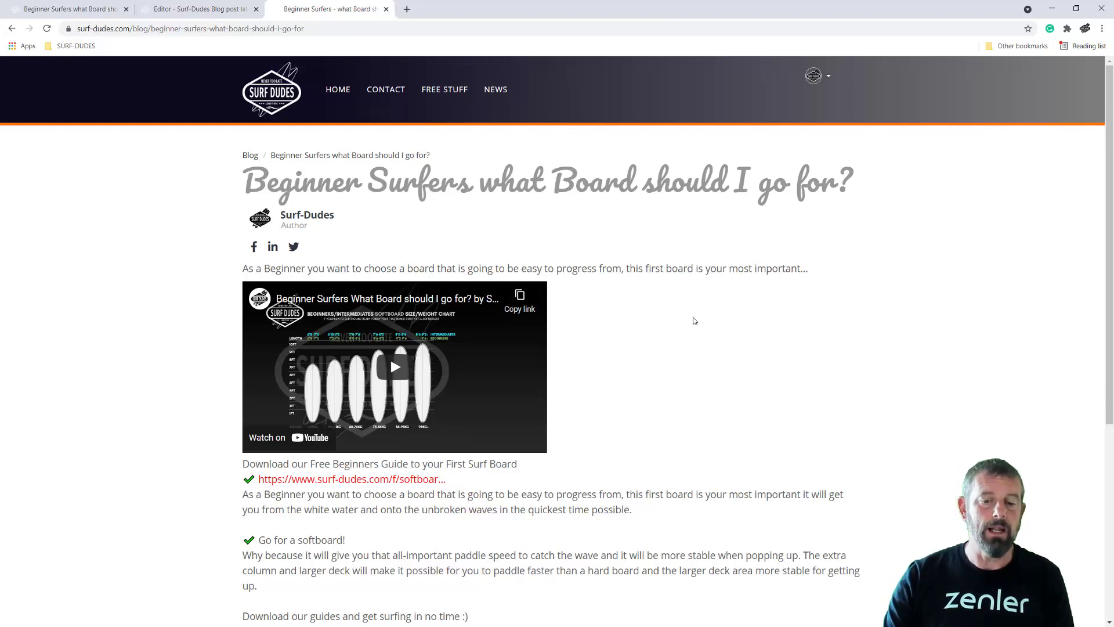
# Close the page editor and view the post details of "Beginner Surfers what Board should I go for?" in the site admin.
pyautogui.click(200, 10)
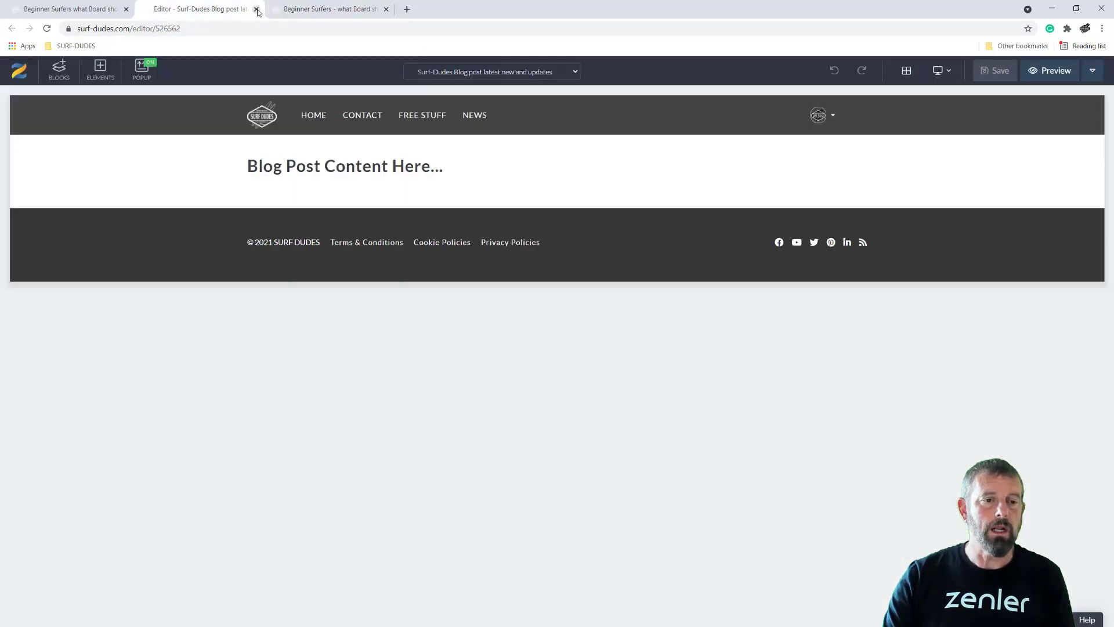
pyautogui.click(256, 9)
pyautogui.click(69, 10)
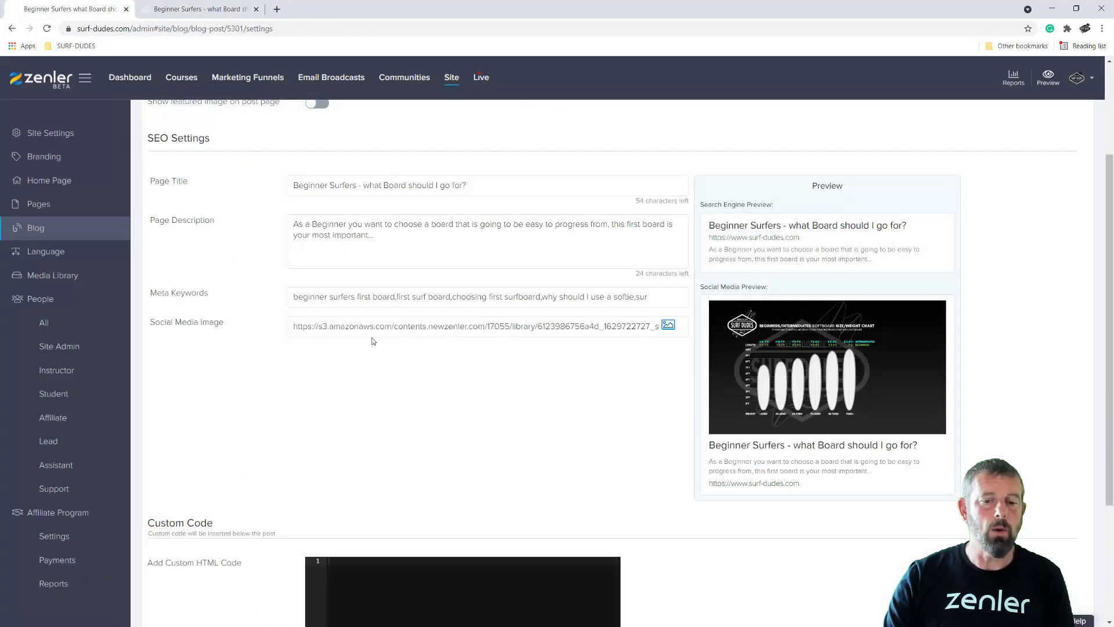
pyautogui.scroll(3, 259, 355)
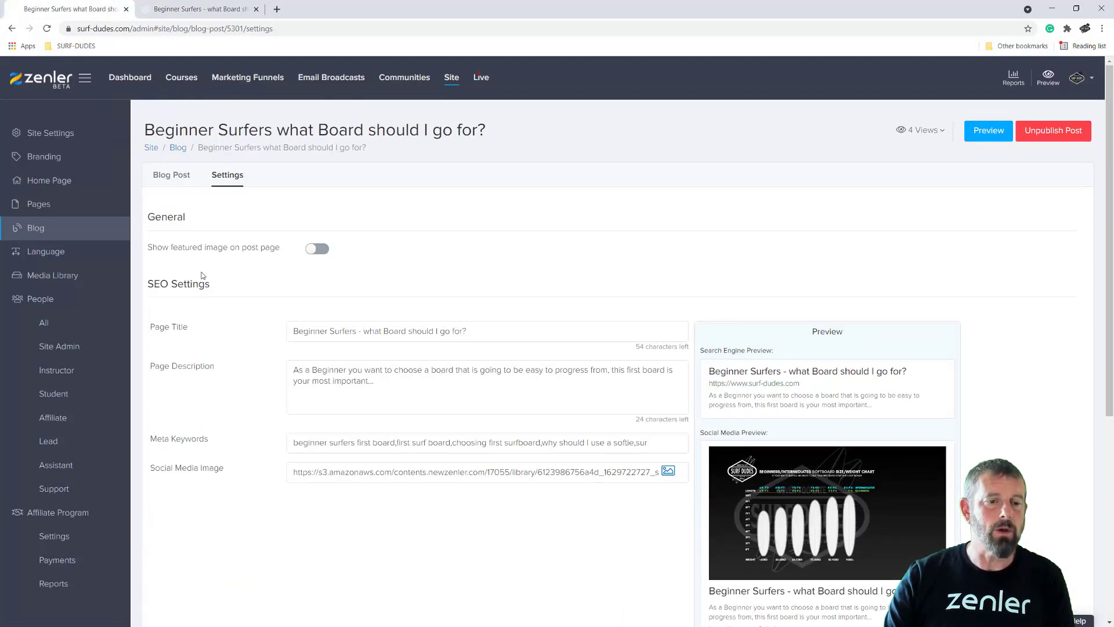
pyautogui.click(171, 175)
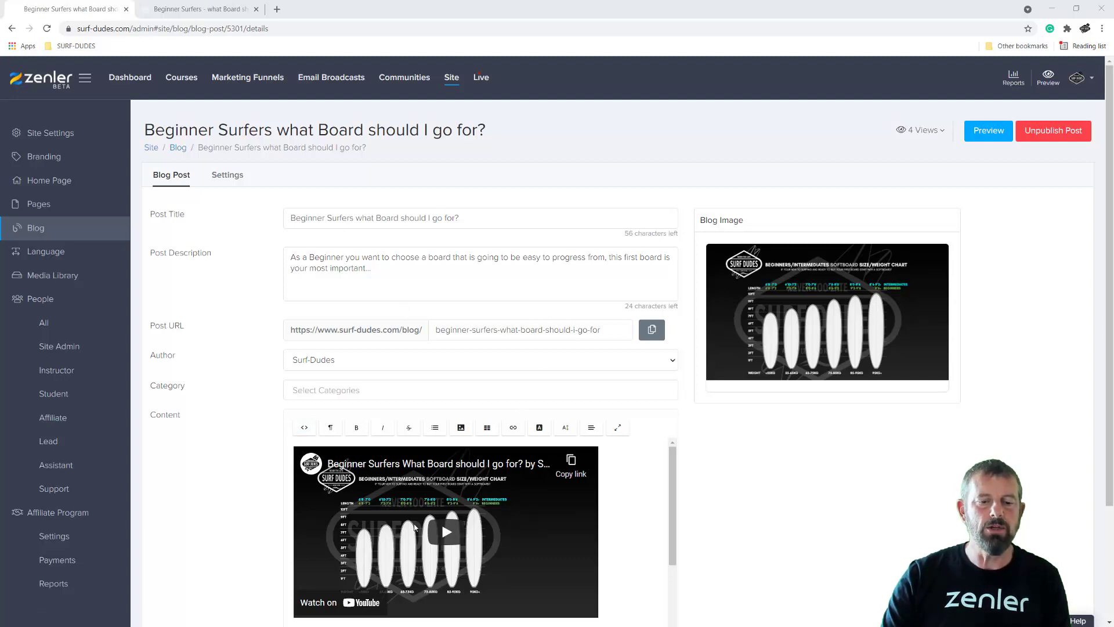
# Open the blog's general settings at the Blog Home Page and Blog Post Page addresses.
pyautogui.click(32, 232)
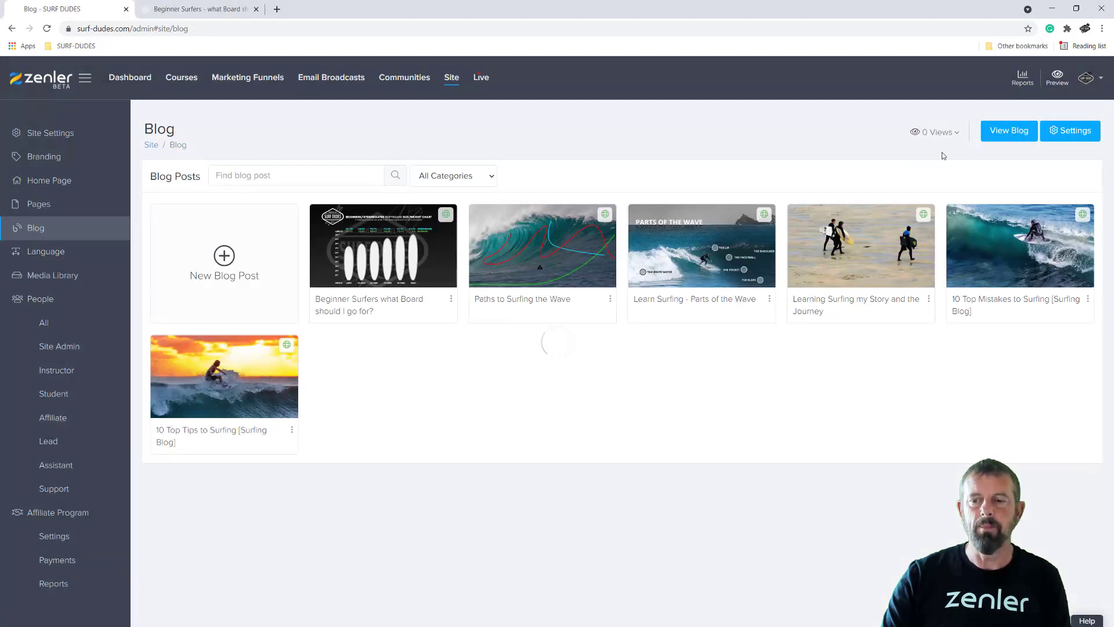
pyautogui.click(1058, 132)
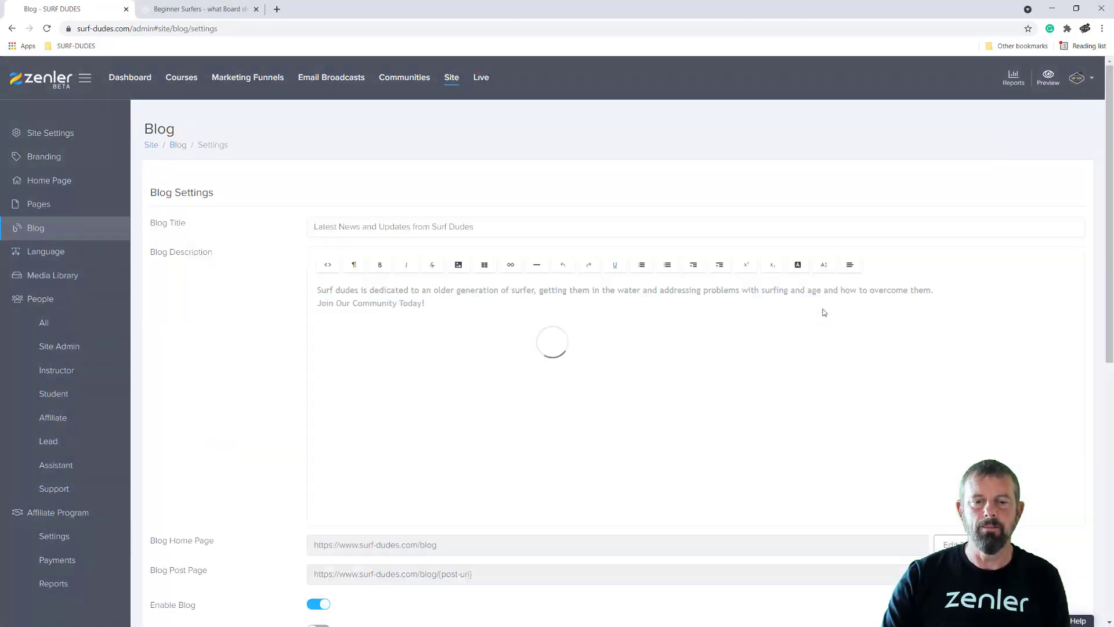
pyautogui.scroll(-4, 749, 330)
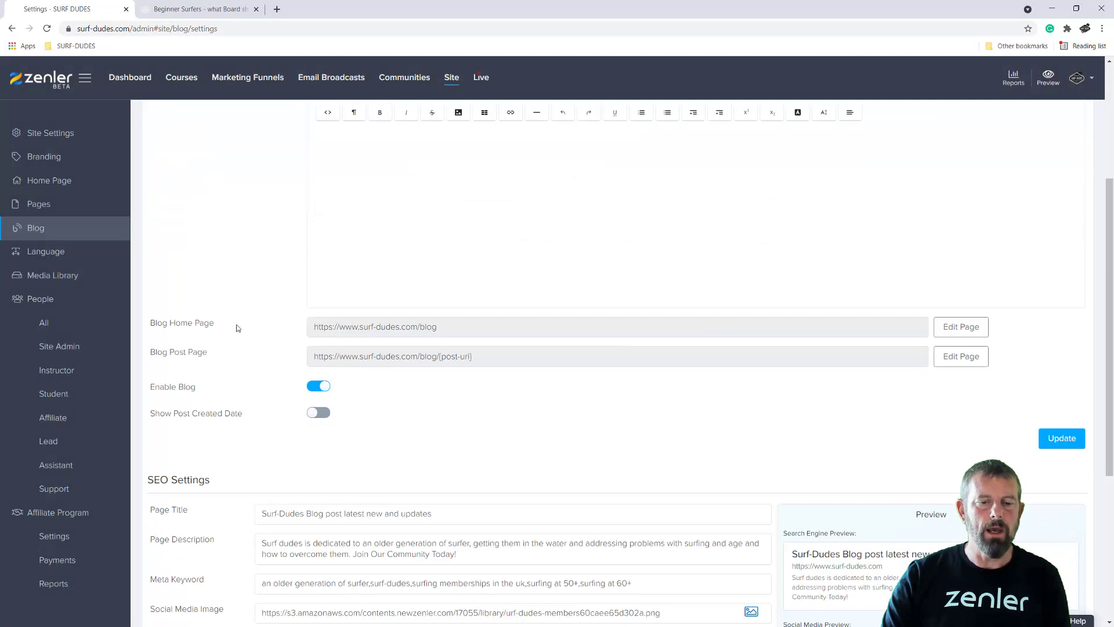
# Examine the Blog Home Page and Blog Post Page URLs and compare the post page address with the live post.
pyautogui.moveTo(352, 326); pyautogui.dragTo(443, 327)
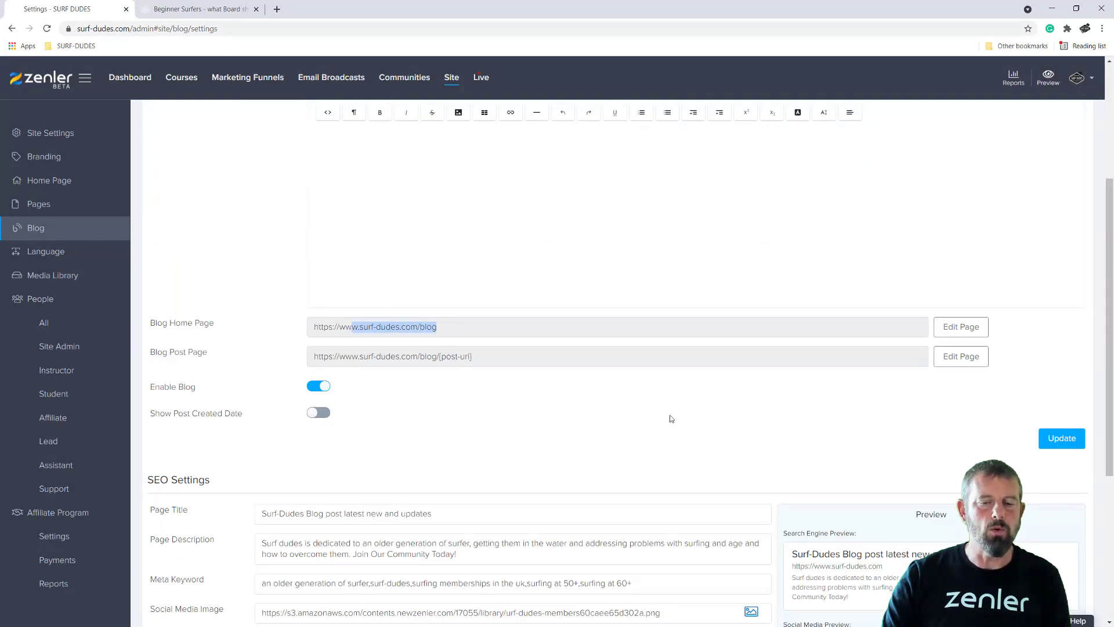
pyautogui.moveTo(334, 357); pyautogui.dragTo(490, 357)
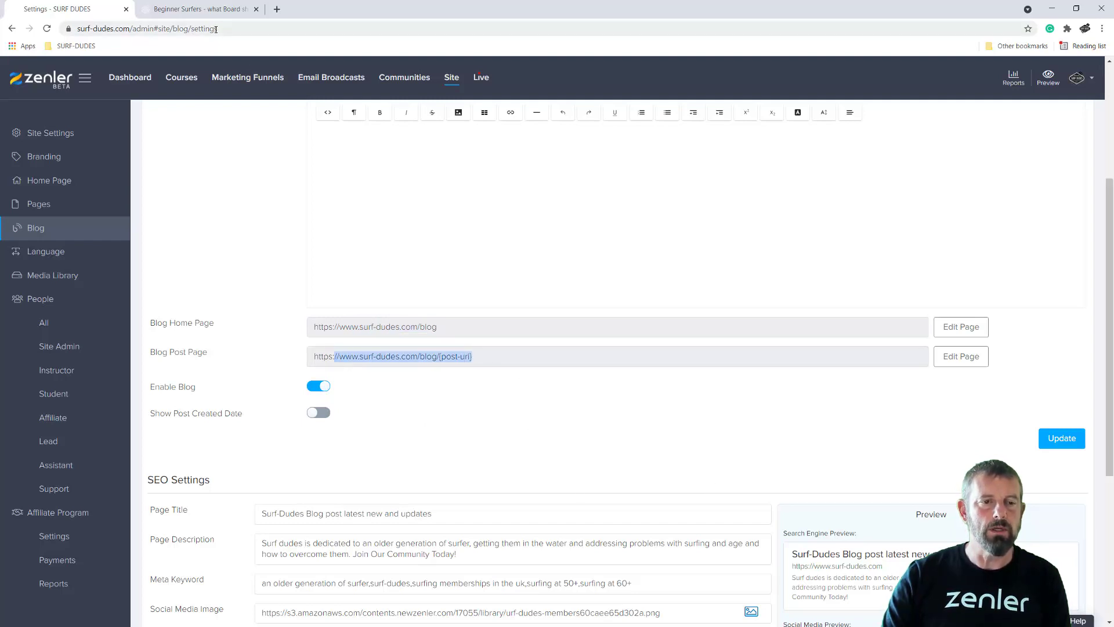
pyautogui.click(203, 10)
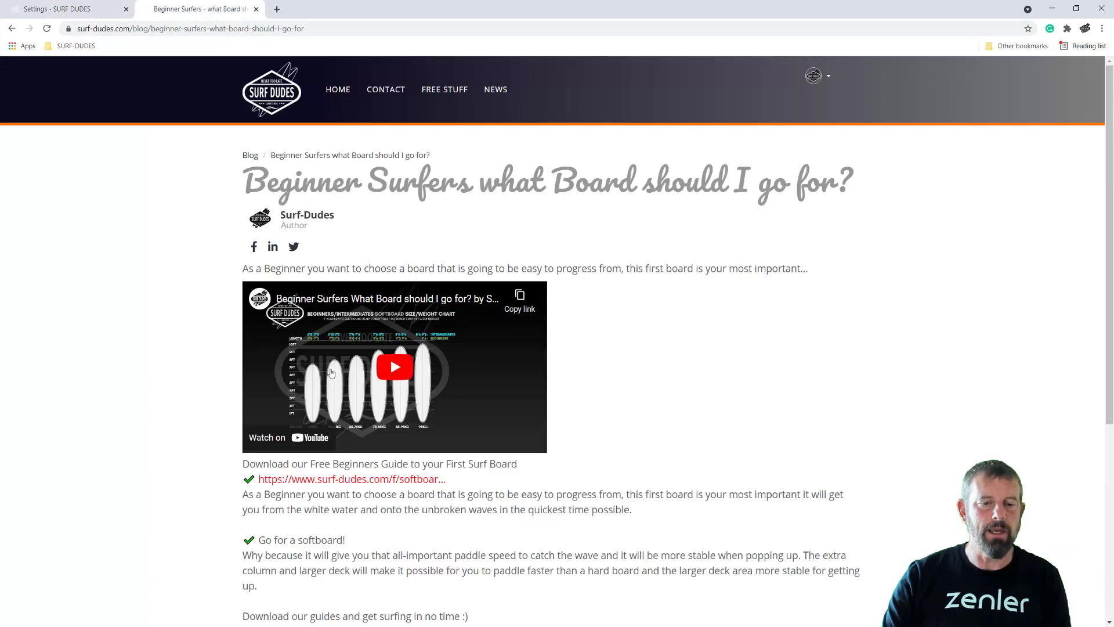
pyautogui.click(92, 11)
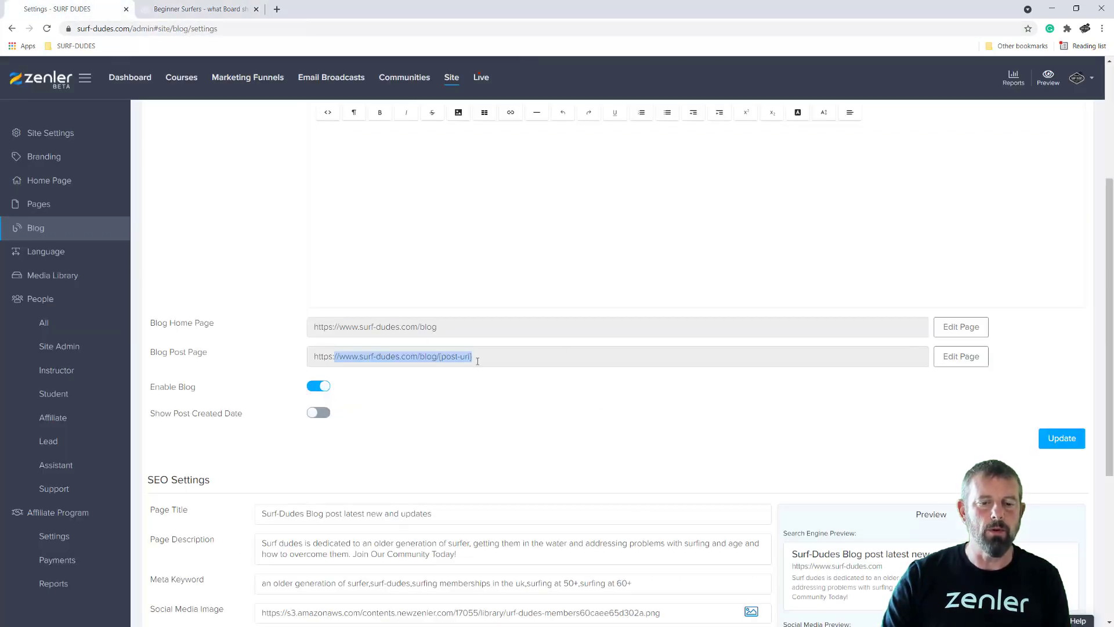
pyautogui.moveTo(315, 357); pyautogui.dragTo(500, 359)
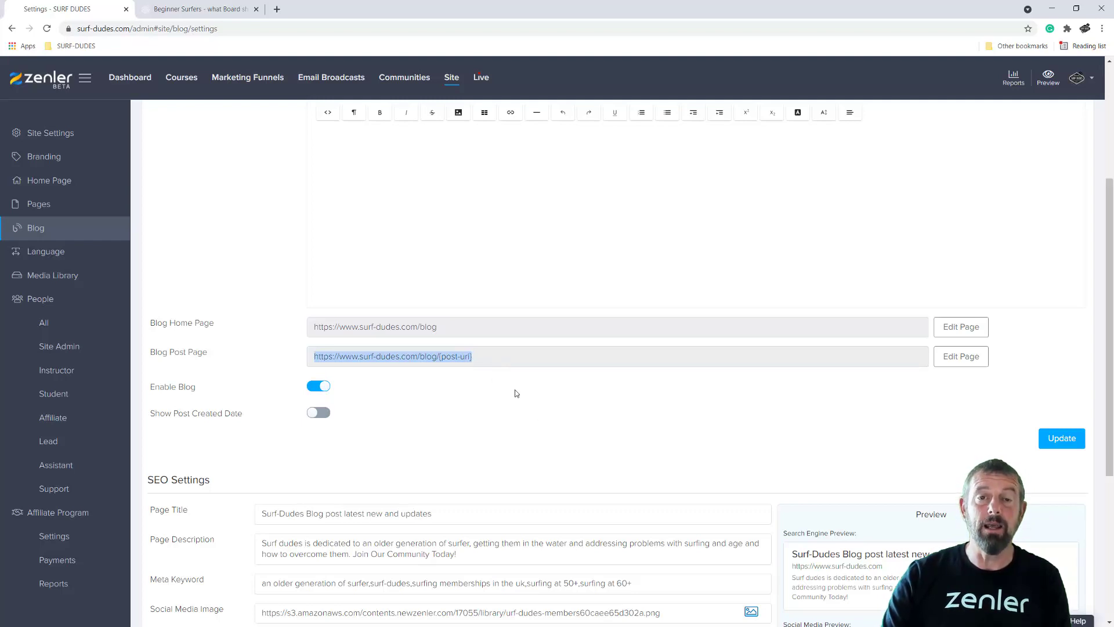
# Open the Blog Post Page in the page editor and bring up its Page Settings.
pyautogui.click(957, 358)
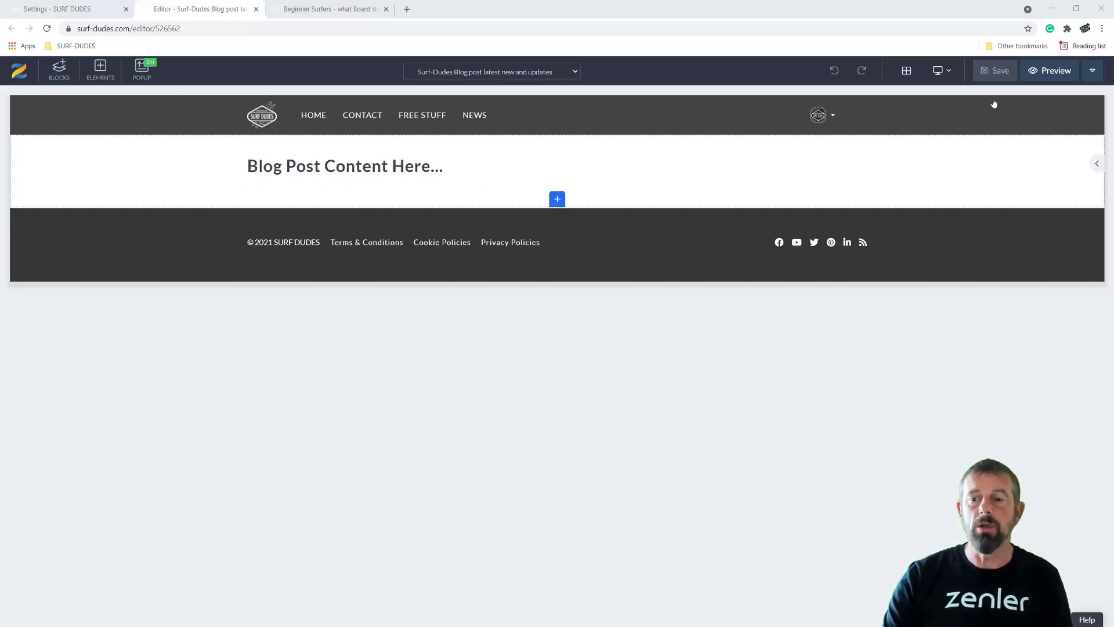
pyautogui.click(1091, 70)
pyautogui.click(1032, 97)
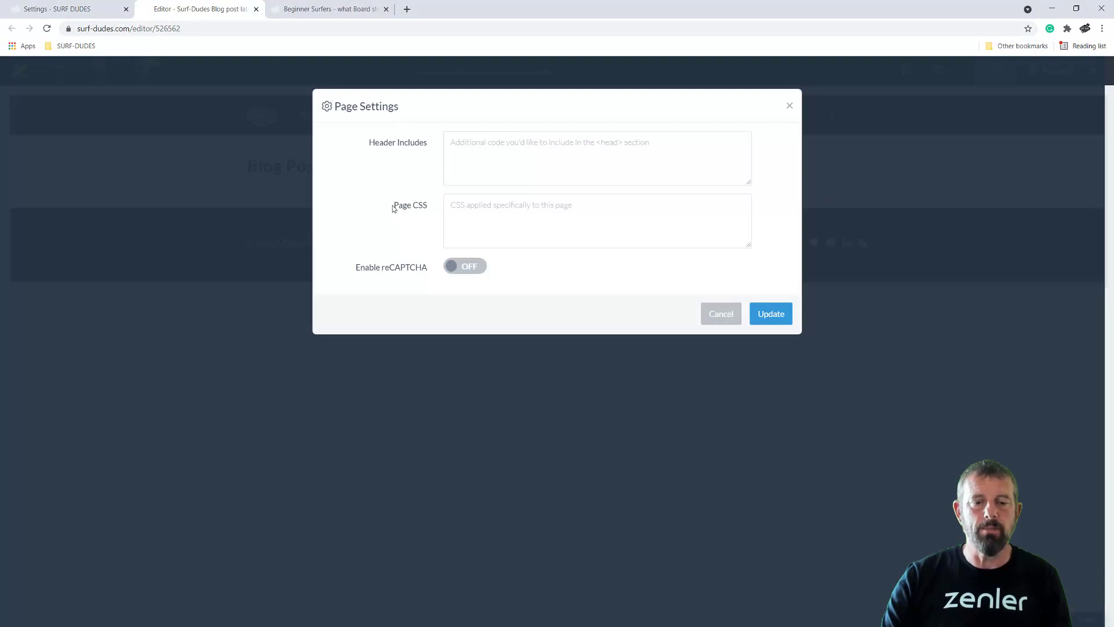
# Paste the .video-zenler CSS rules with 56.25% top padding into the Page CSS, update the page settings and save the page.
pyautogui.moveTo(394, 206); pyautogui.dragTo(432, 207)
pyautogui.click(767, 226)
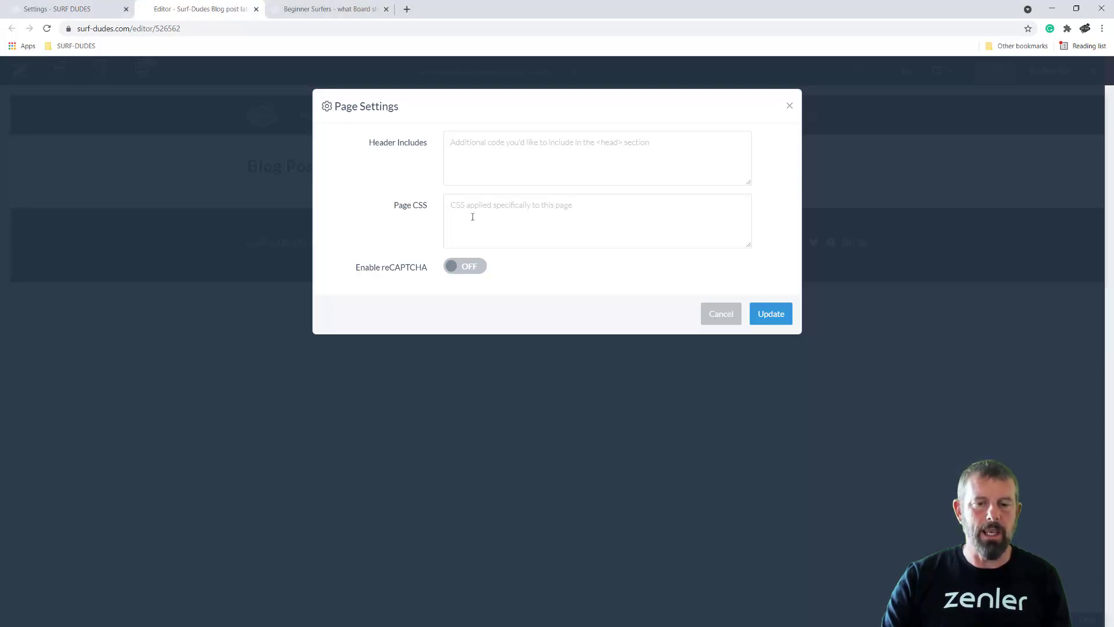
pyautogui.hotkey('ctrl', 'v')
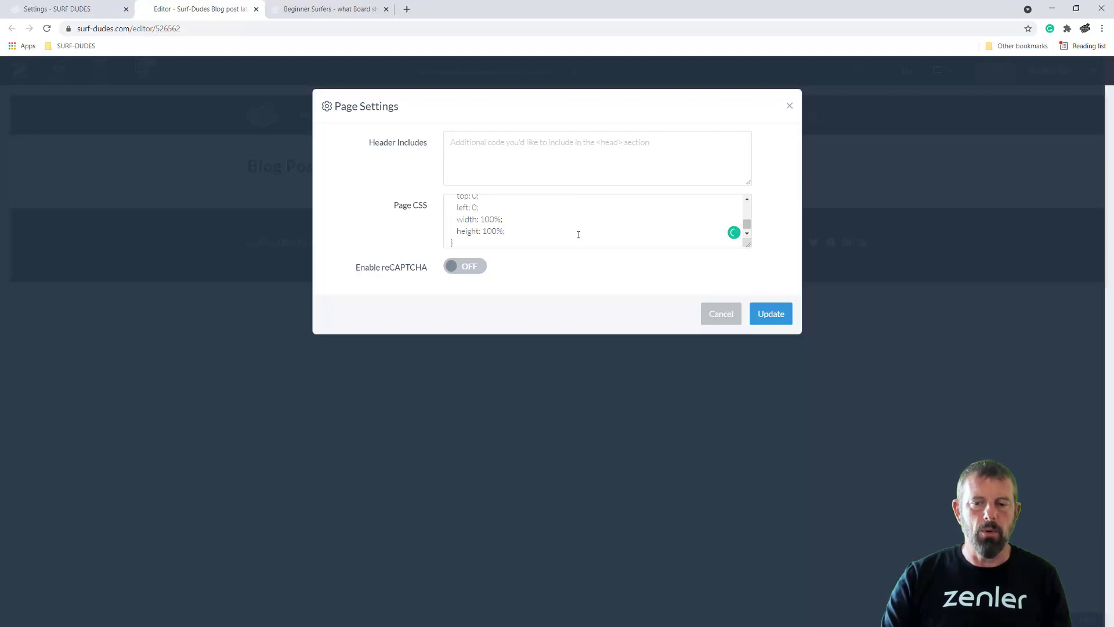
pyautogui.moveTo(751, 246); pyautogui.dragTo(754, 476)
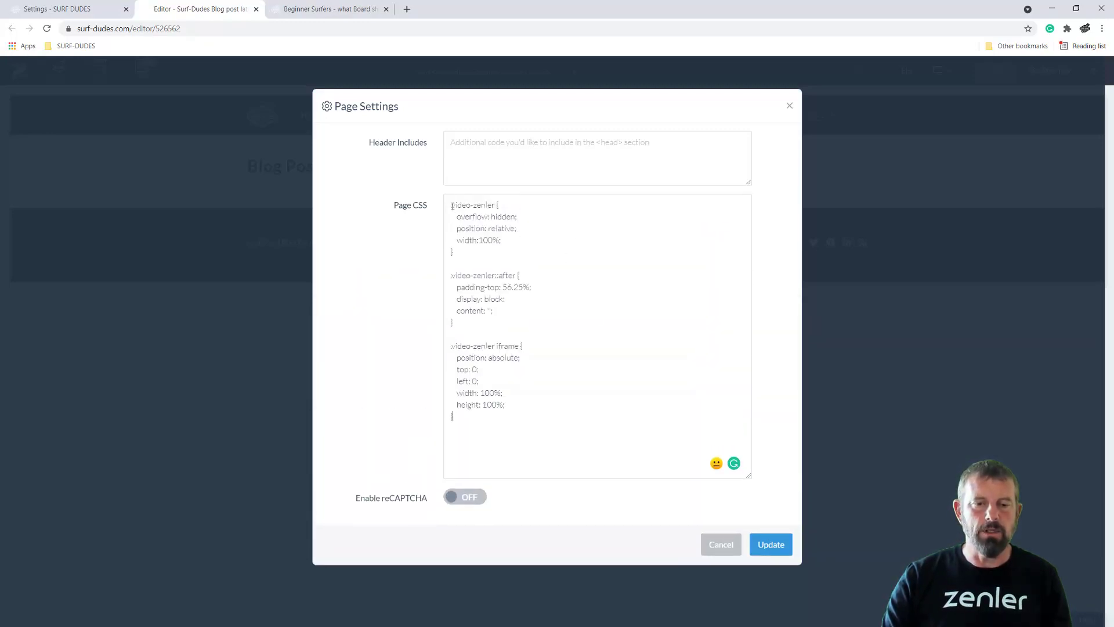
pyautogui.moveTo(449, 203); pyautogui.dragTo(493, 205)
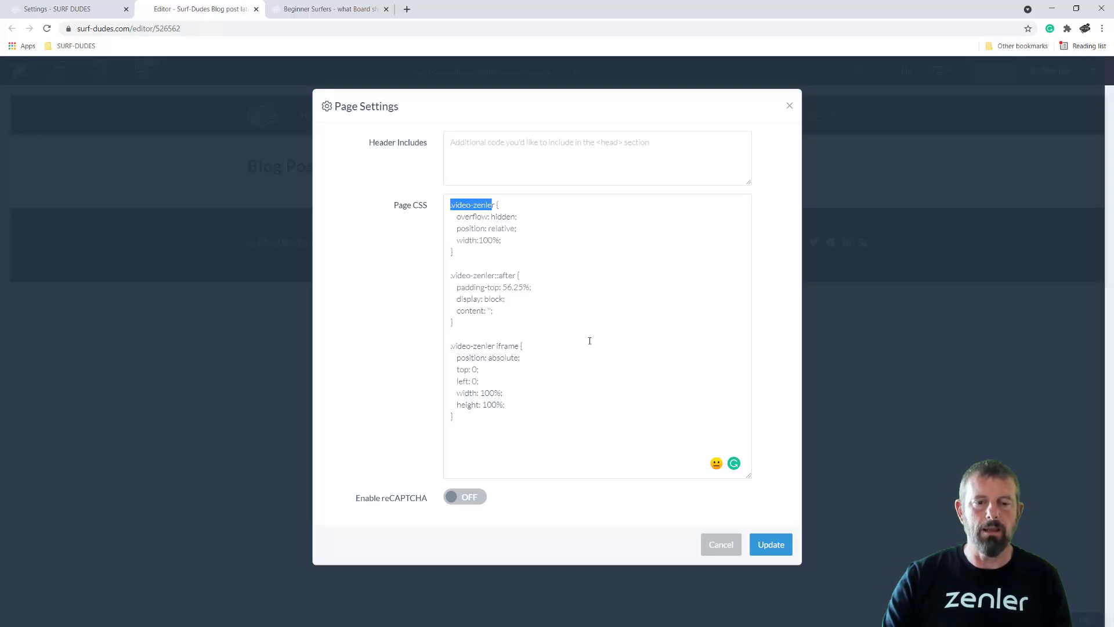
pyautogui.click(553, 323)
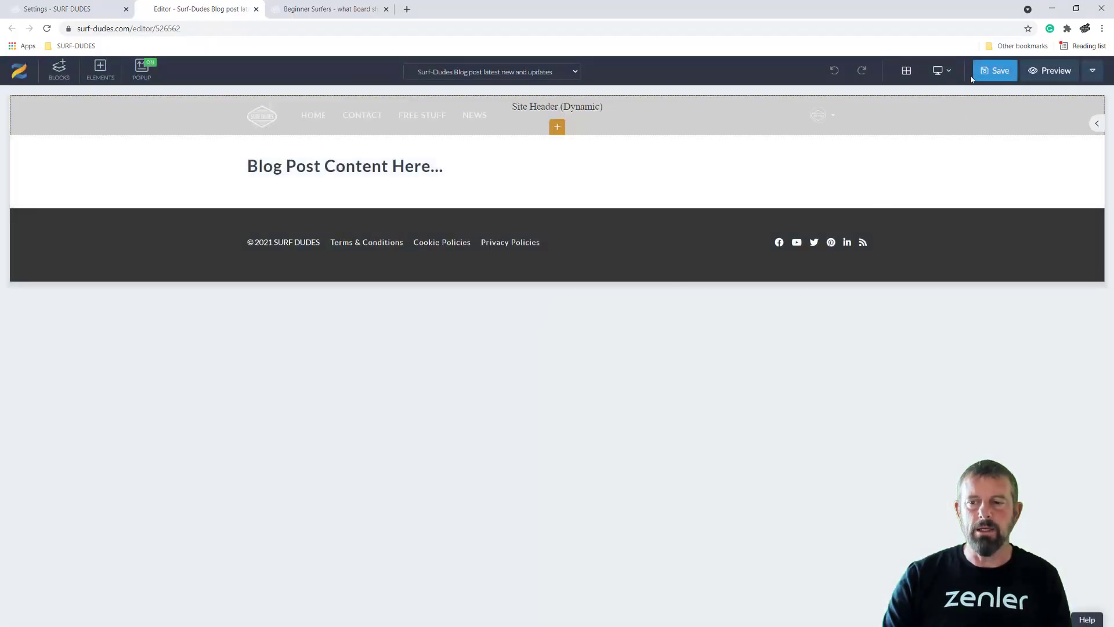
pyautogui.click(989, 72)
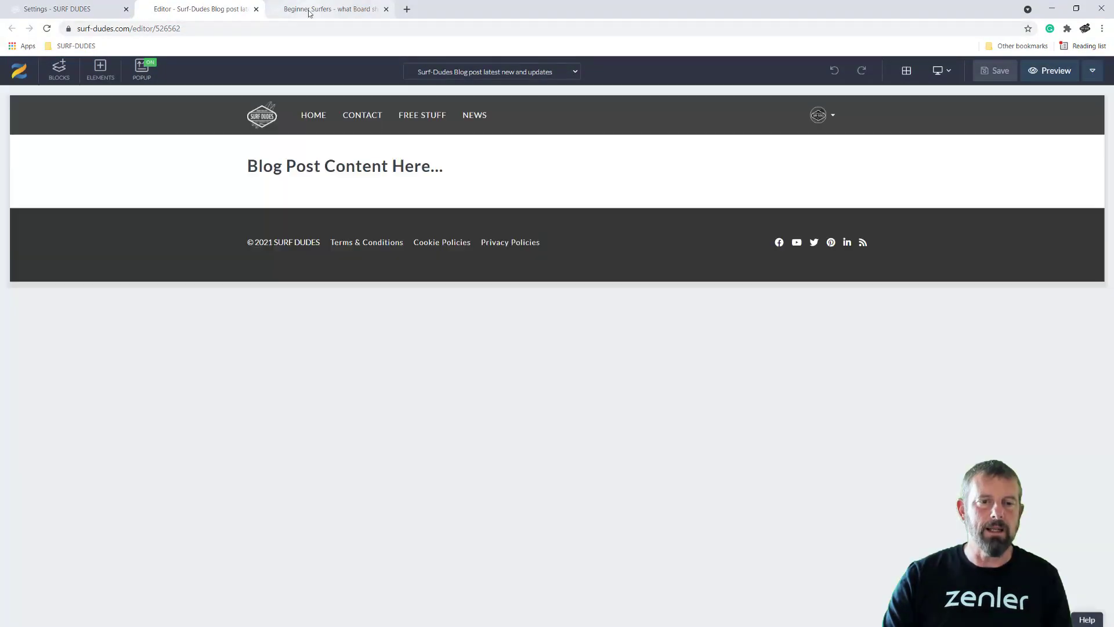
# Check the embedded video's size on the live post and close the page editor.
pyautogui.click(309, 9)
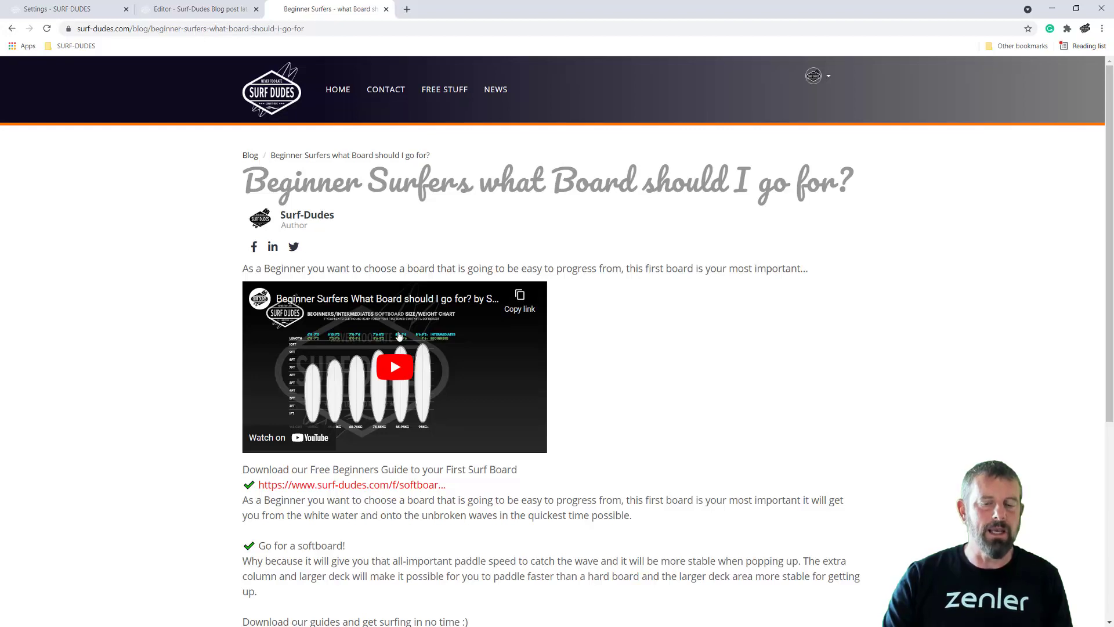
pyautogui.click(203, 12)
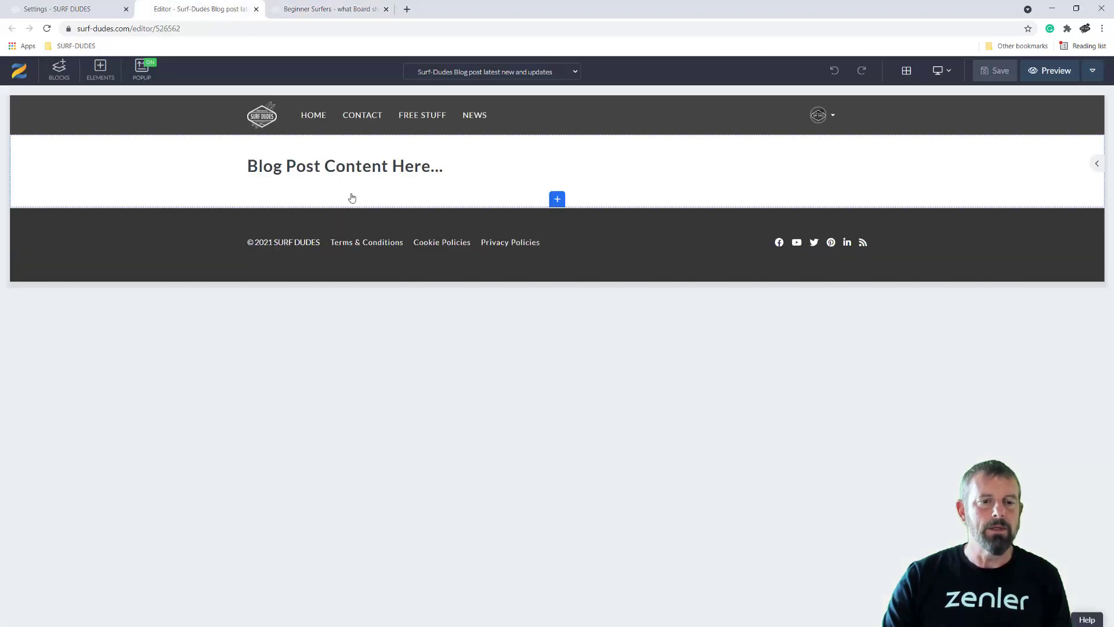
pyautogui.click(255, 10)
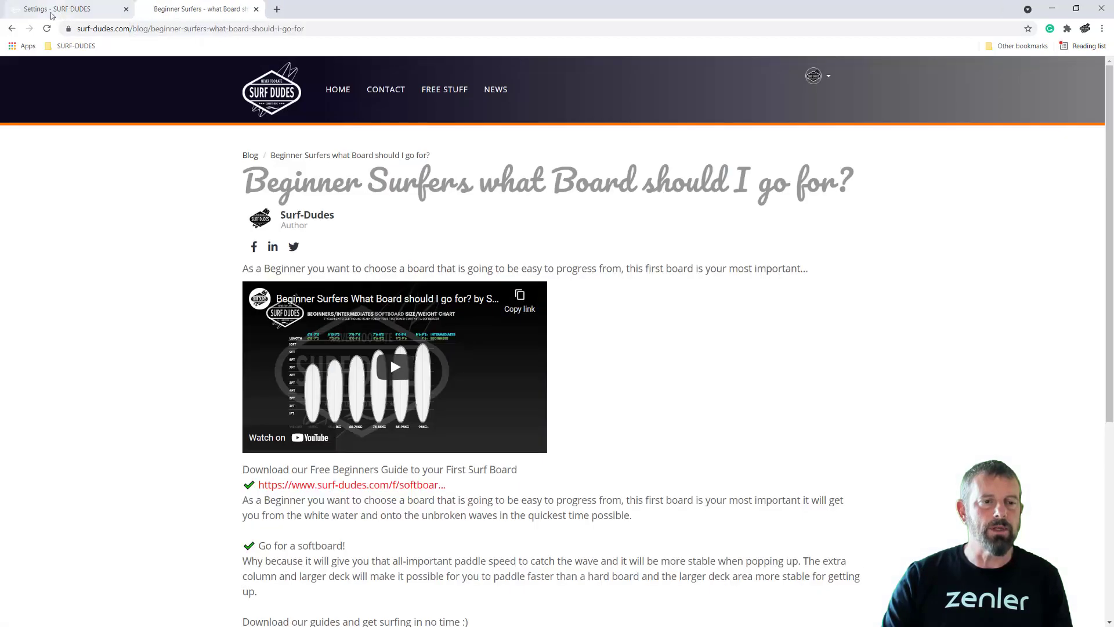
# Open the blog post "Beginner Surfers what Board should I go for?" for editing and show its content as HTML.
pyautogui.click(58, 9)
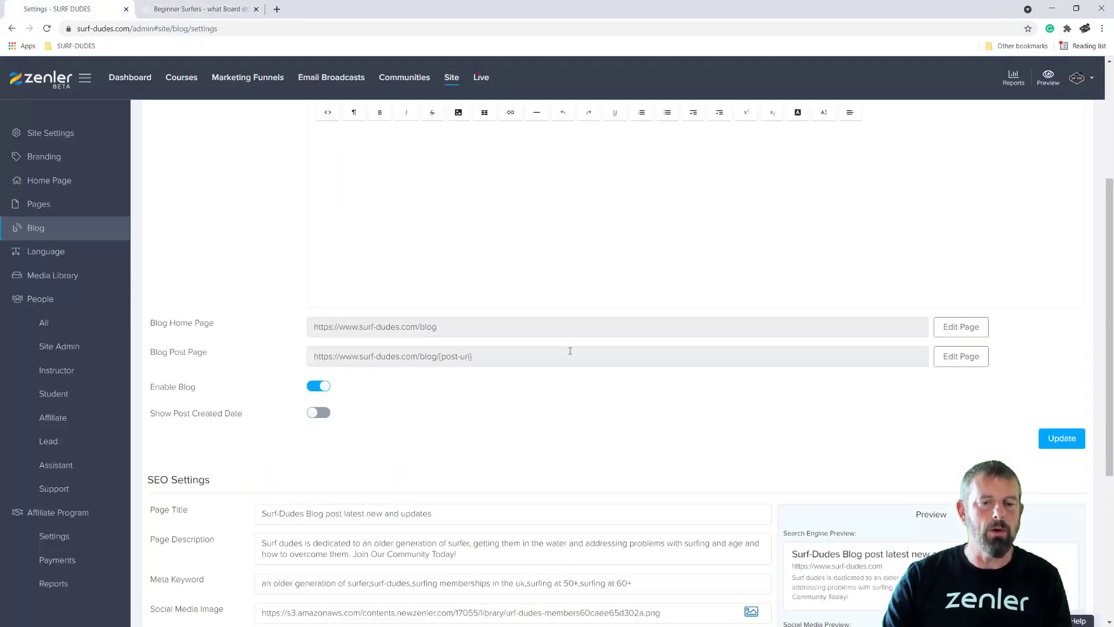
pyautogui.scroll(3, 570, 351)
pyautogui.click(40, 231)
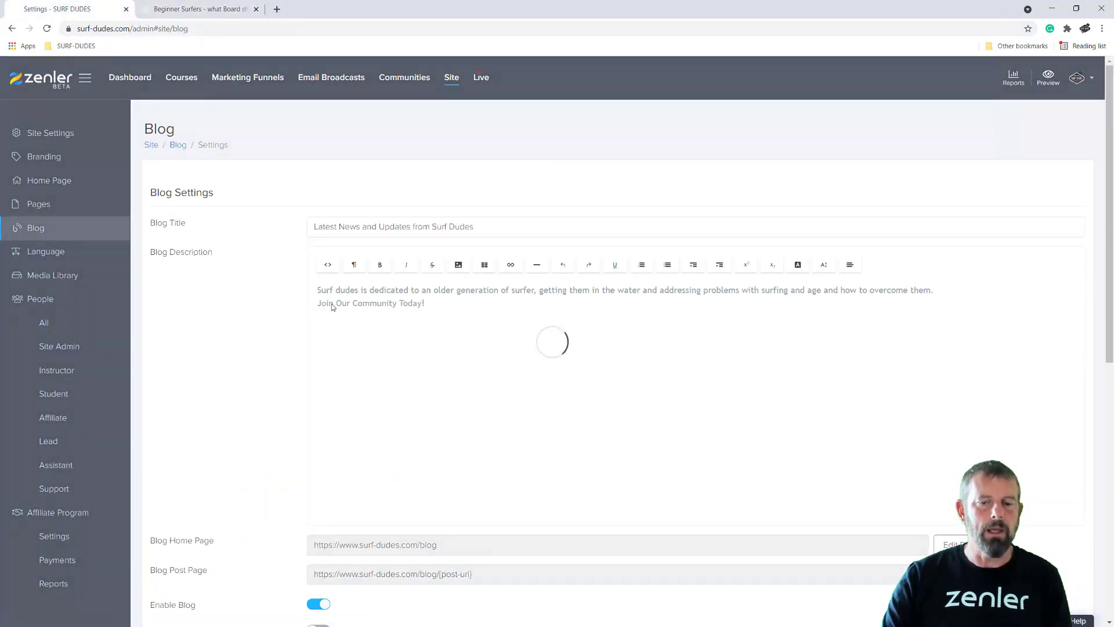
pyautogui.click(410, 284)
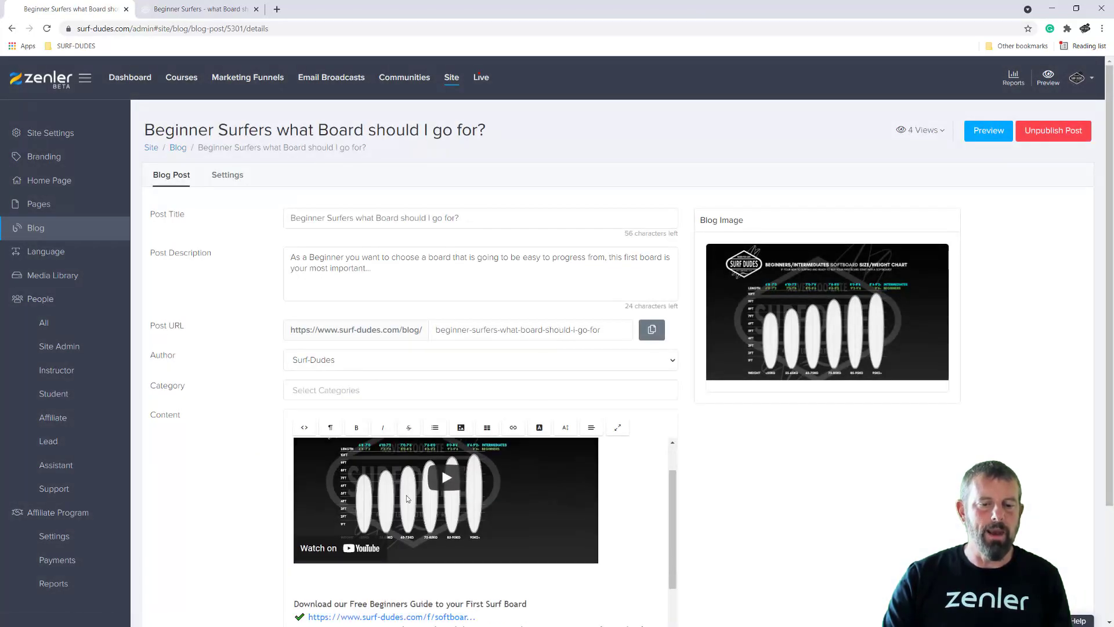
pyautogui.scroll(2, 408, 499)
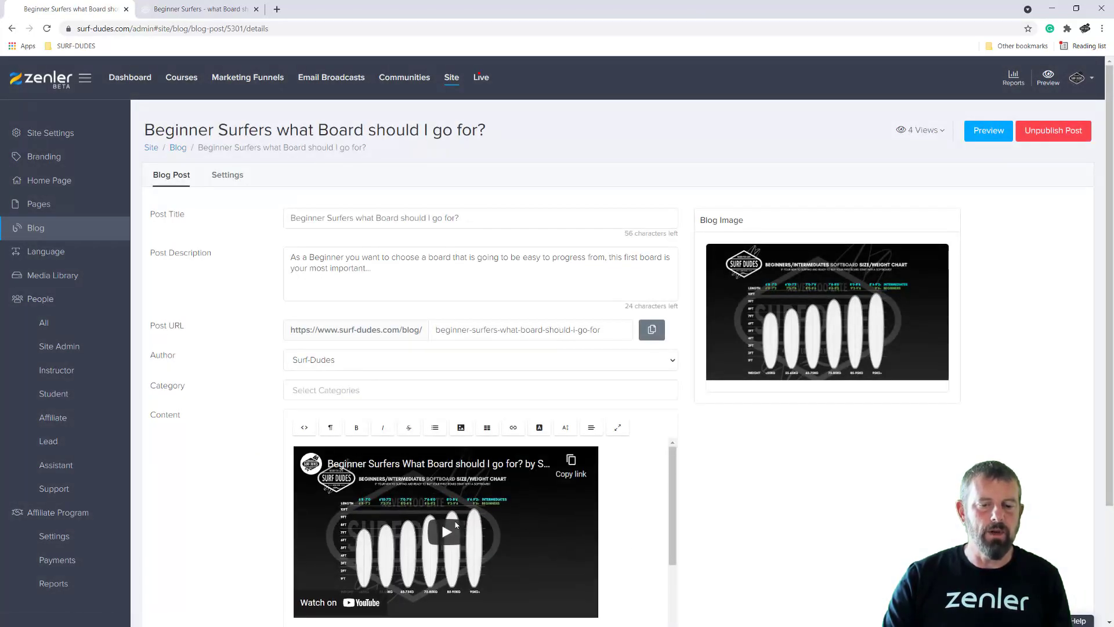
pyautogui.click(302, 429)
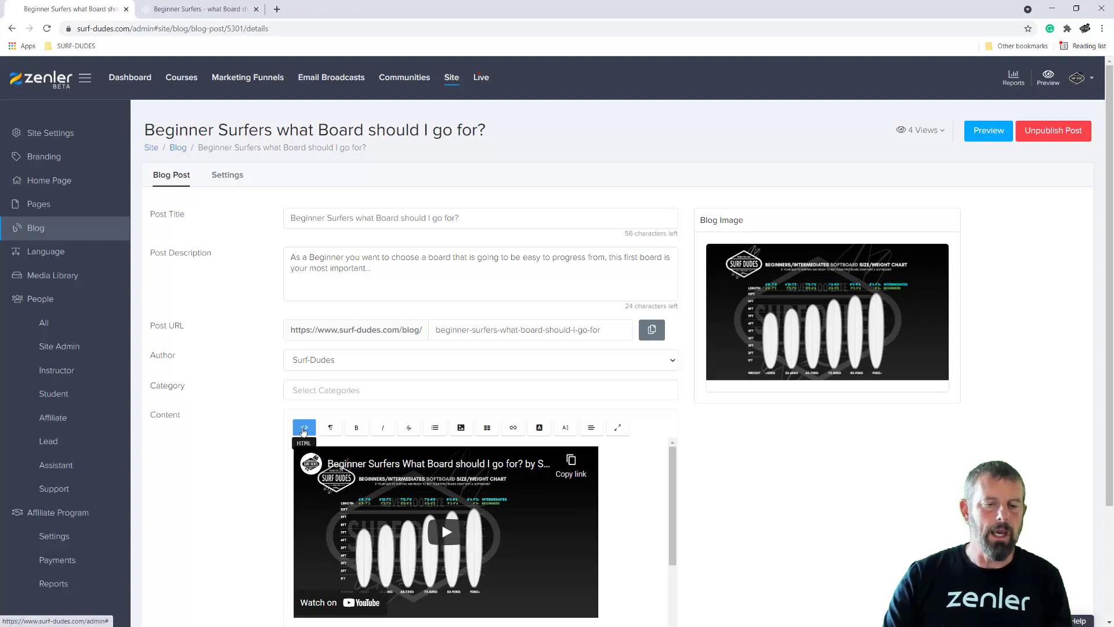
pyautogui.click(303, 430)
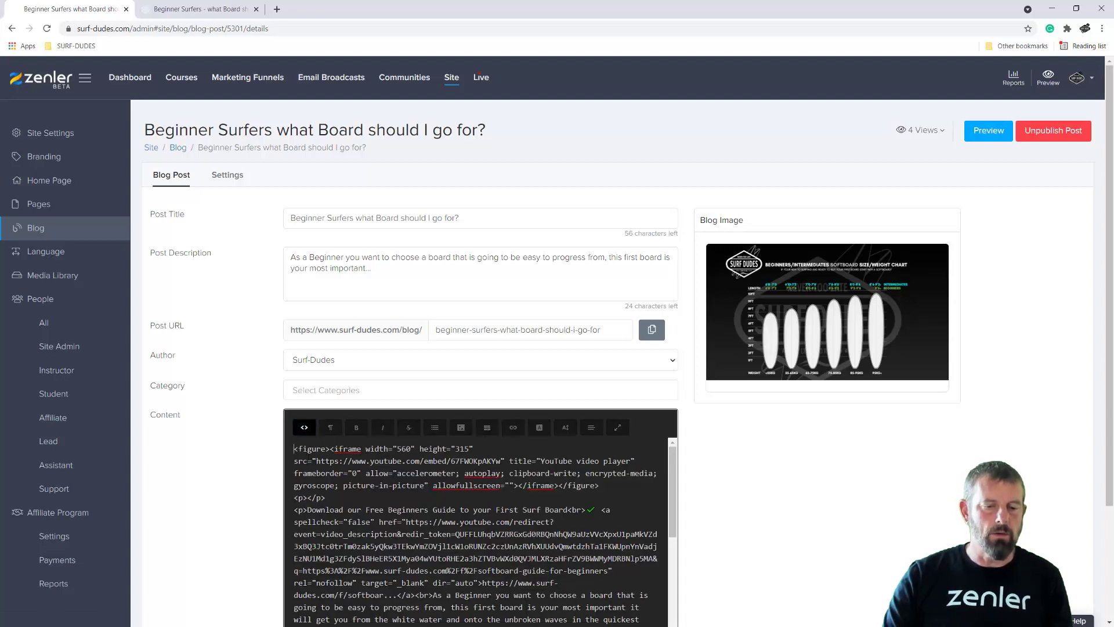
# Cut the YouTube figure embed code and paste it over the empty paragraph, adding two line breaks after it.
pyautogui.moveTo(294, 448); pyautogui.dragTo(599, 486)
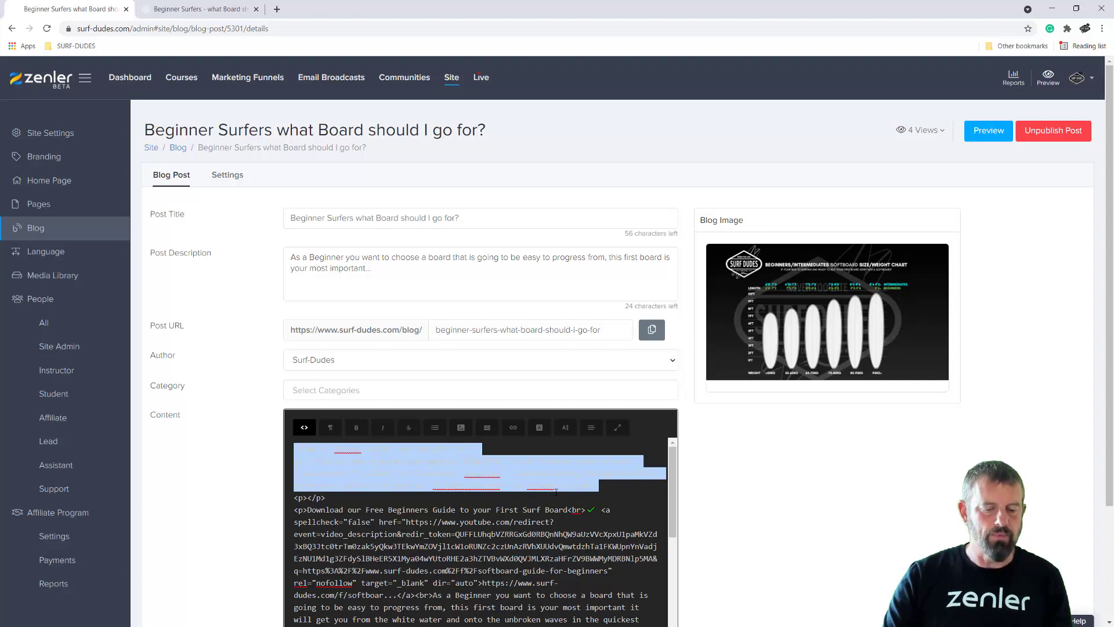
pyautogui.press('BackSpace')
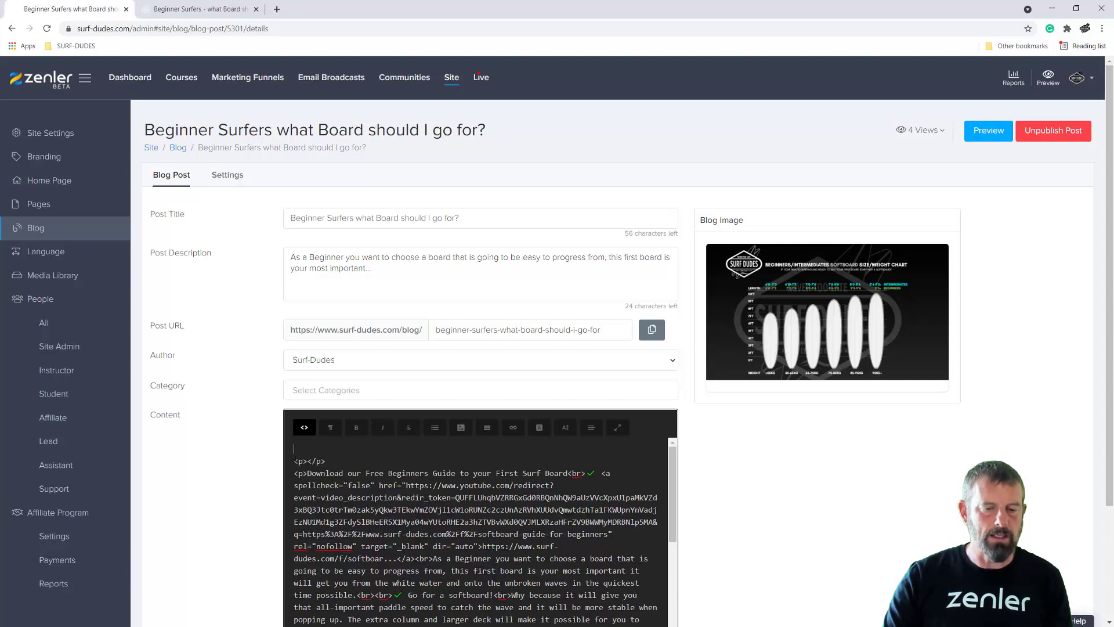
pyautogui.click(305, 428)
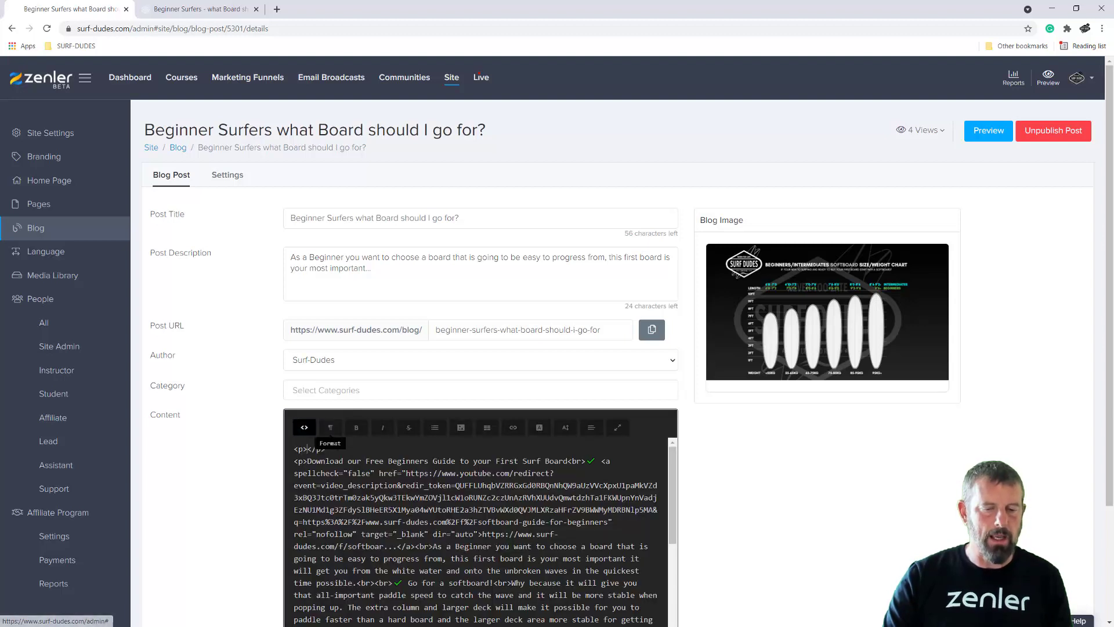
pyautogui.moveTo(326, 449); pyautogui.dragTo(292, 455)
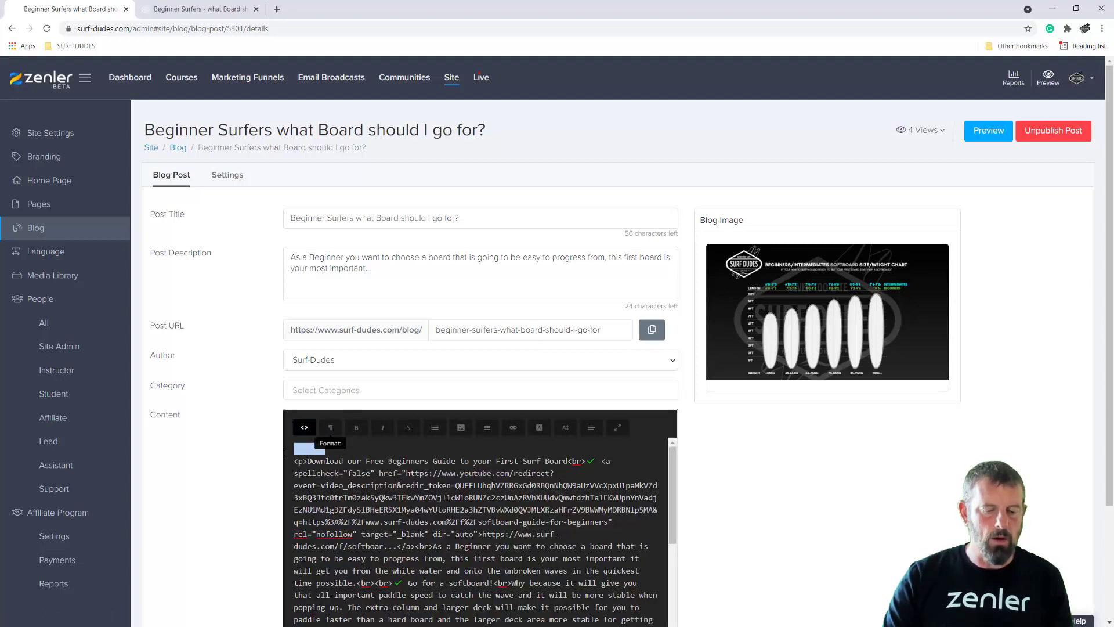
pyautogui.write('<figure><iframe width="560" height="315" src="https://www.youtube.com/embed/67FWOKpAKYw" title="YouTube video player" frameborder="0" allow="accelerometer; autoplay; clipboard-write; encrypted-media; gyroscope; picture-in-picture" allowfullscreen=""></iframe></figure>')
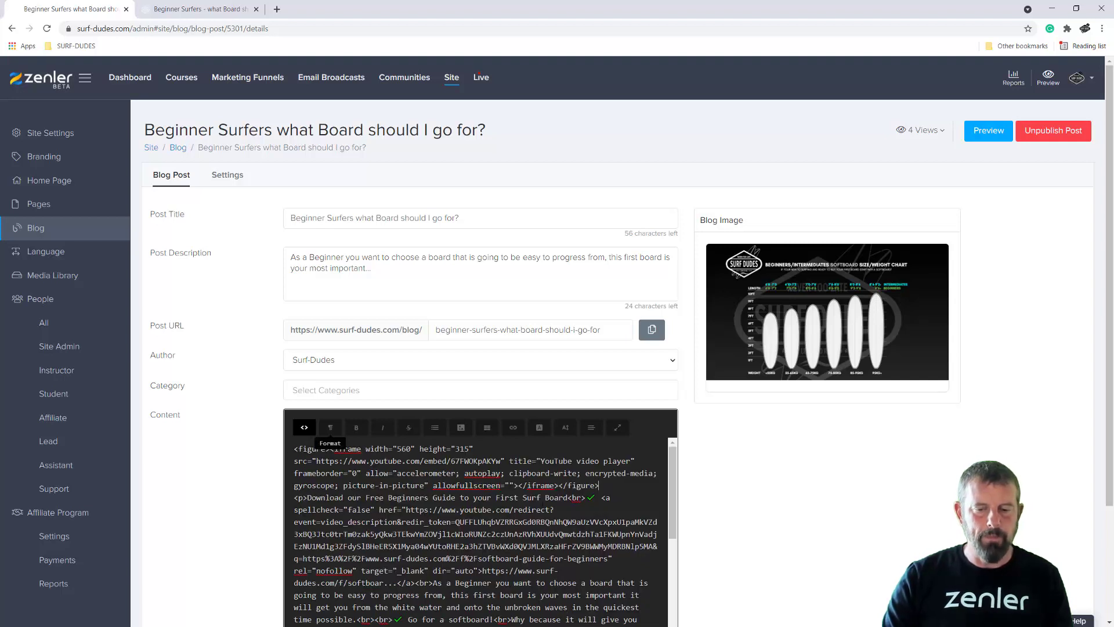
pyautogui.press('Return')
pyautogui.press('Return')
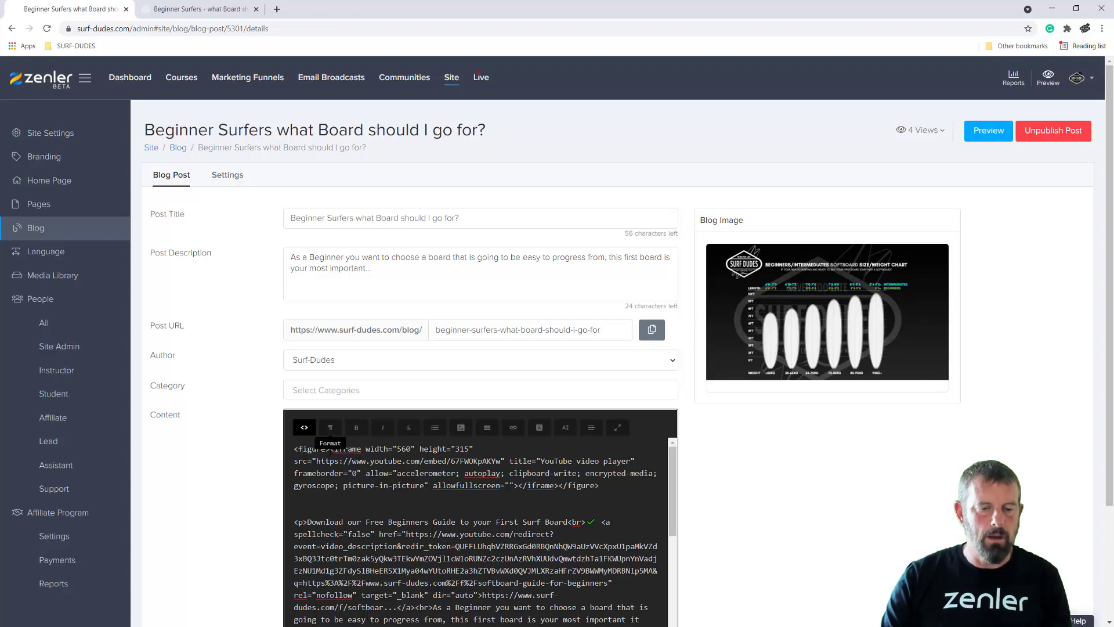
# Remove the opening and closing figure tags around the YouTube iframe in the post's HTML.
pyautogui.moveTo(330, 449); pyautogui.dragTo(294, 450)
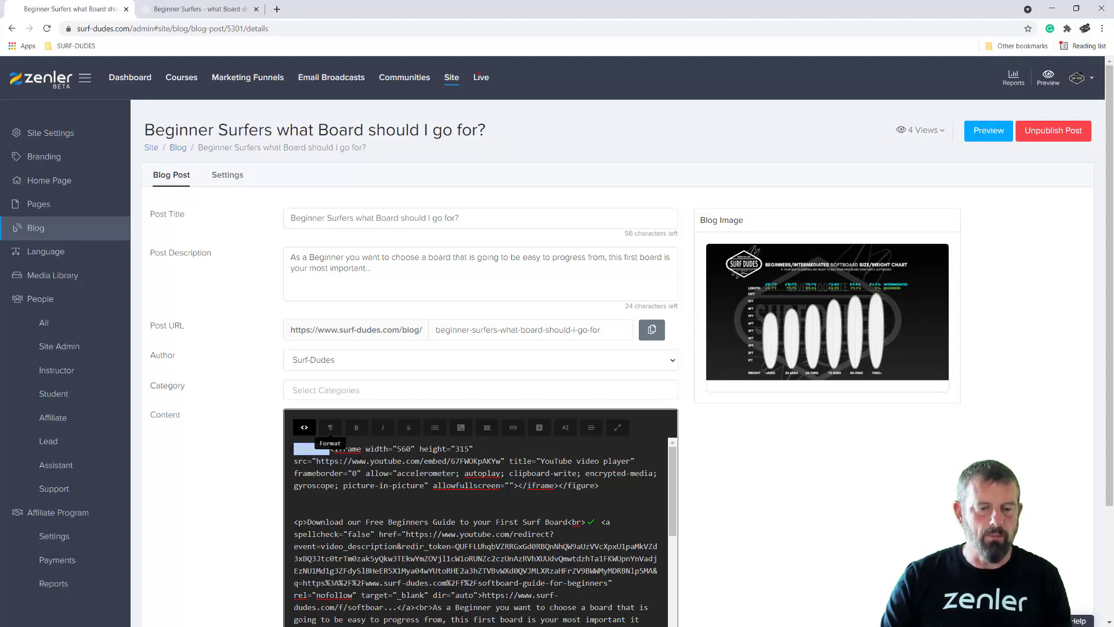
pyautogui.press('BackSpace')
pyautogui.moveTo(461, 485); pyautogui.dragTo(419, 485)
pyautogui.press('BackSpace')
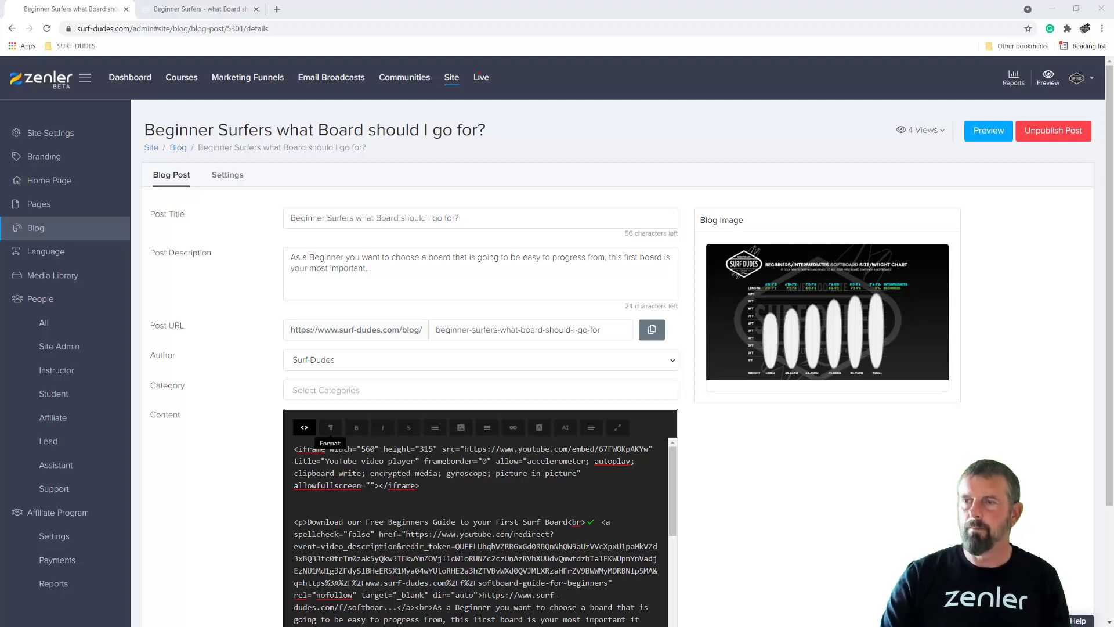
# Wrap the YouTube iframe in <div class=".video-zenler"> and </div>, and check the finished markup.
pyautogui.click(294, 448)
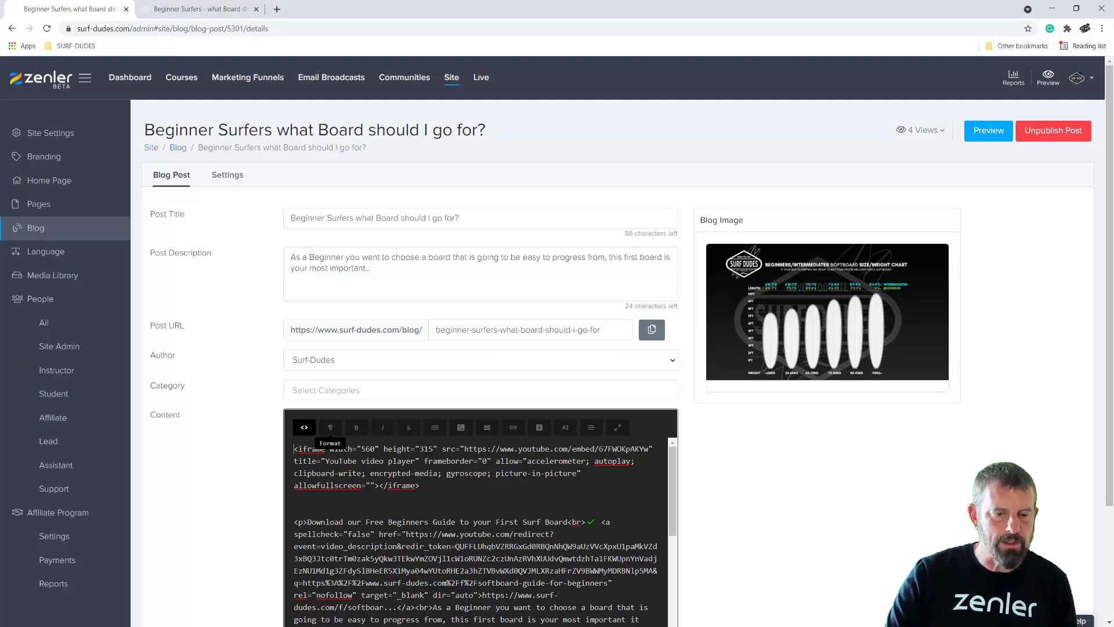
pyautogui.write('<div class=".video-zenler">')
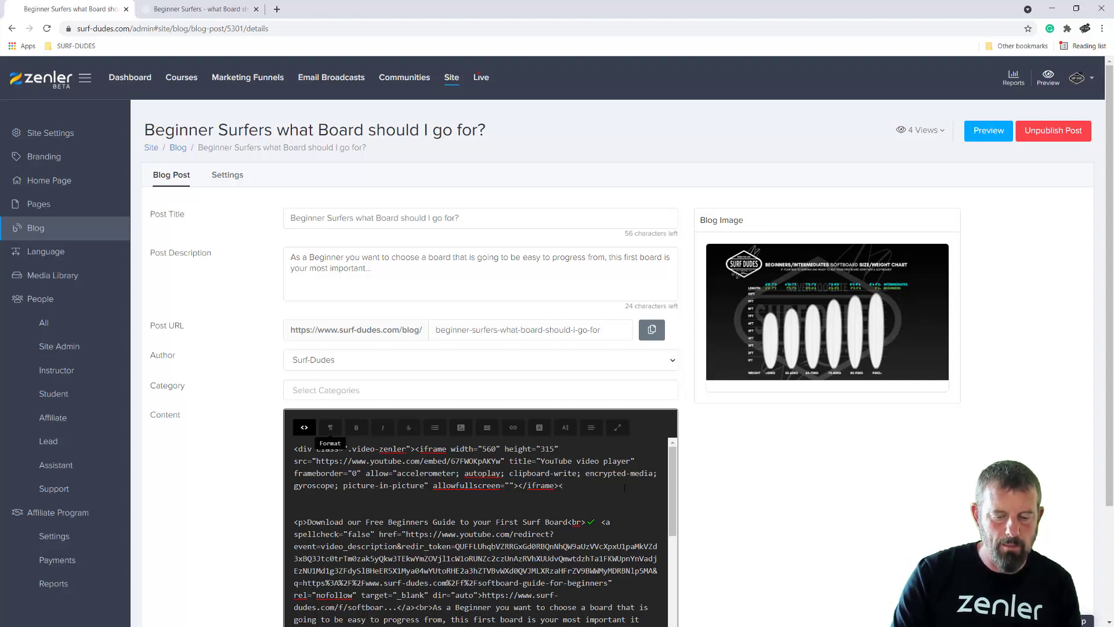
pyautogui.write('div')
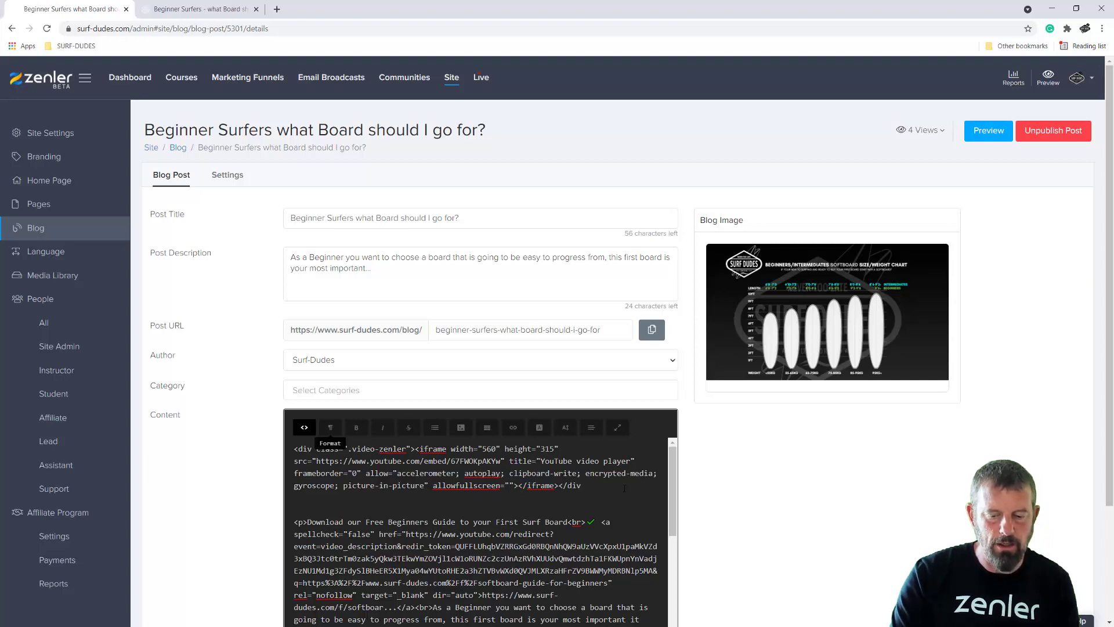
pyautogui.write('>')
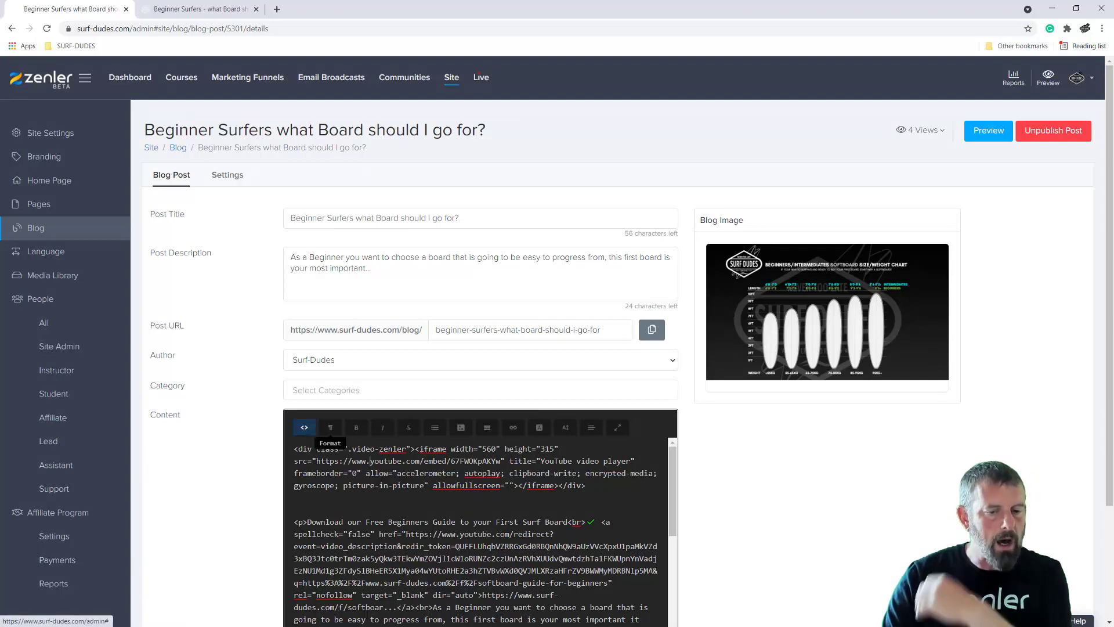
pyautogui.moveTo(316, 449); pyautogui.dragTo(379, 448)
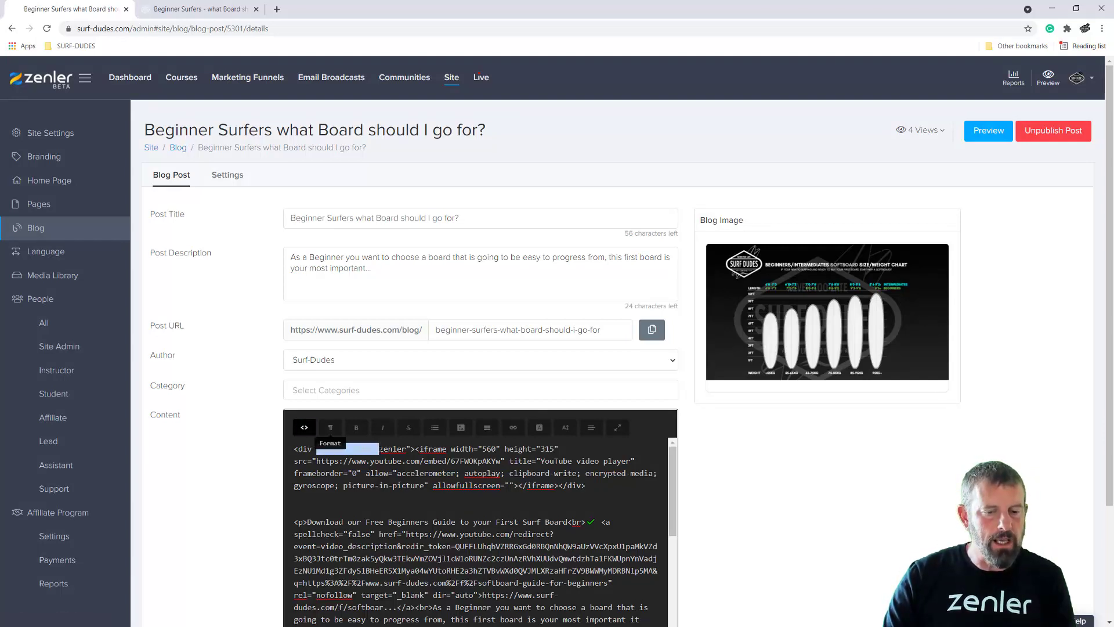
pyautogui.click(380, 449)
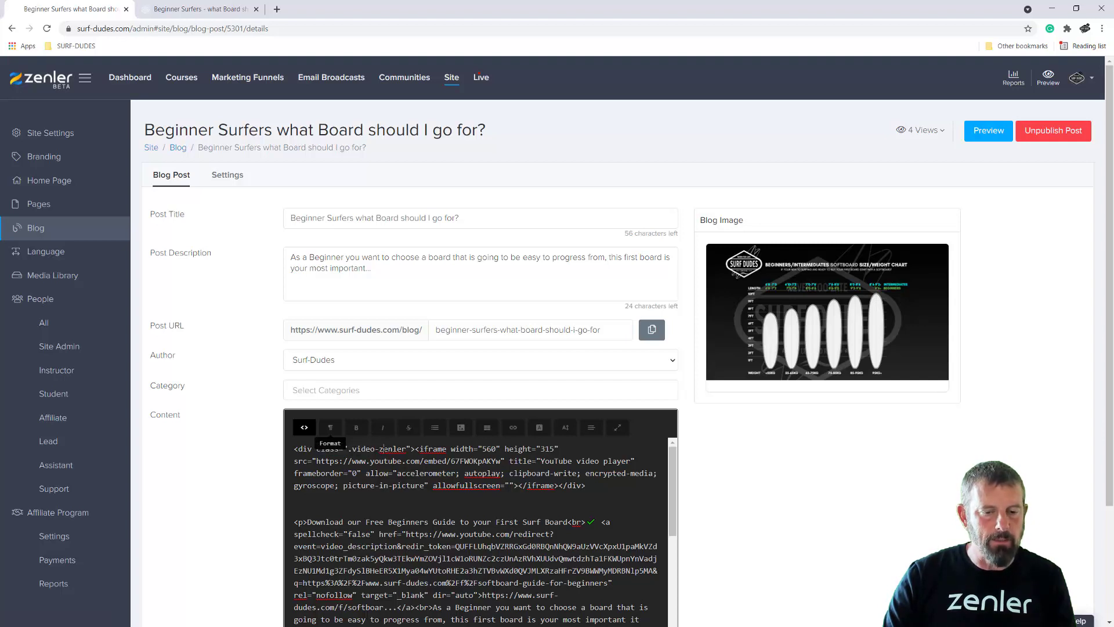
pyautogui.moveTo(379, 449); pyautogui.dragTo(596, 486)
pyautogui.click(611, 490)
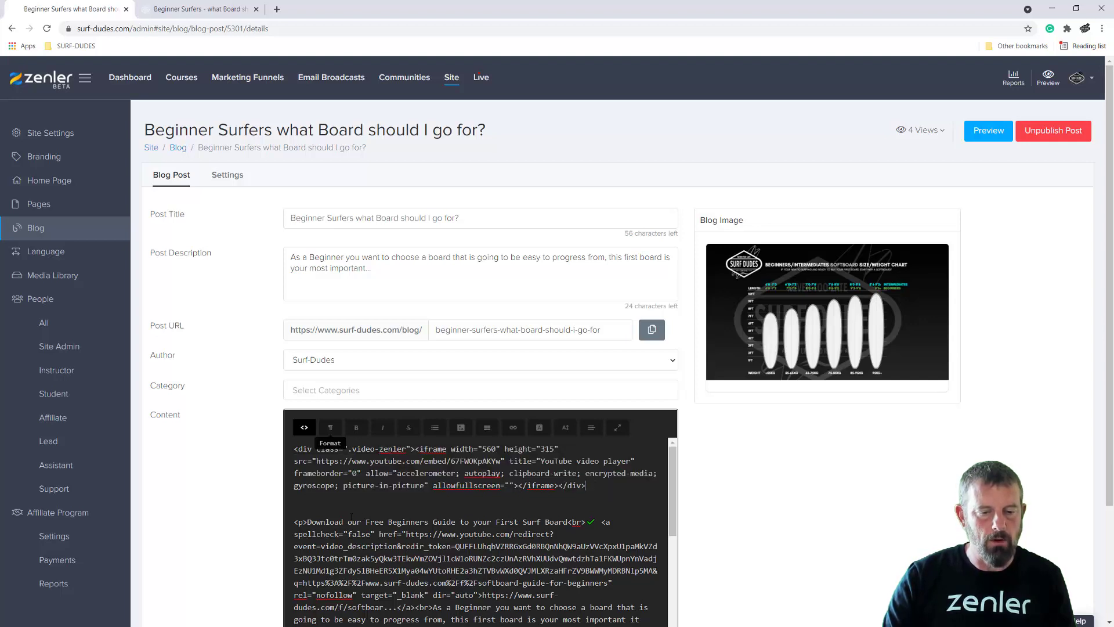
# Return the post content to the visual view and save the blog post.
pyautogui.click(305, 428)
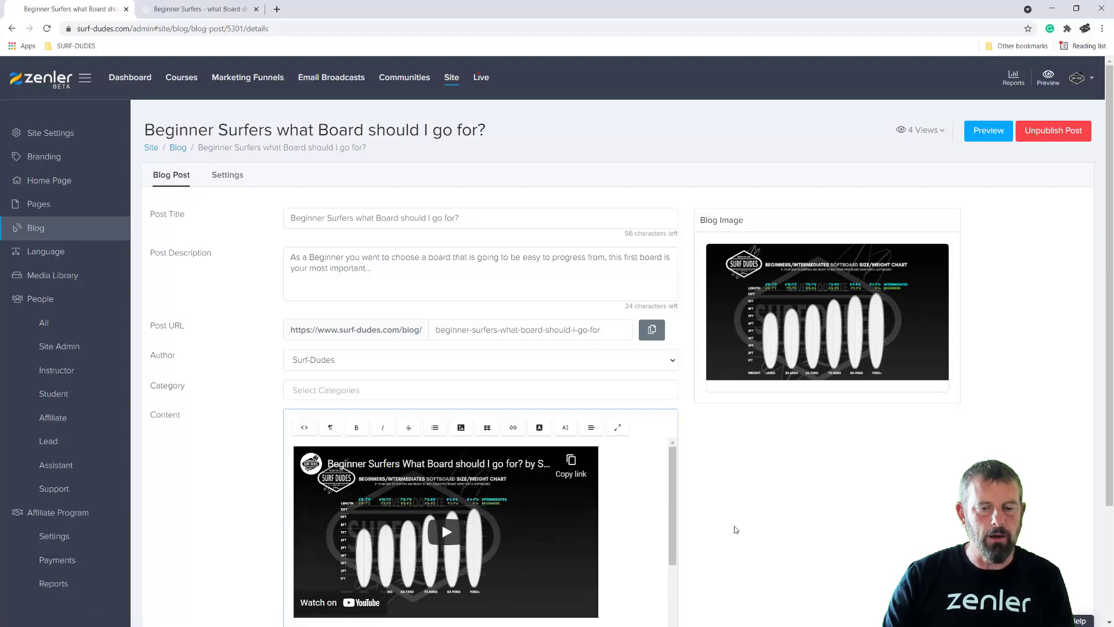
pyautogui.scroll(-3, 692, 510)
pyautogui.click(306, 583)
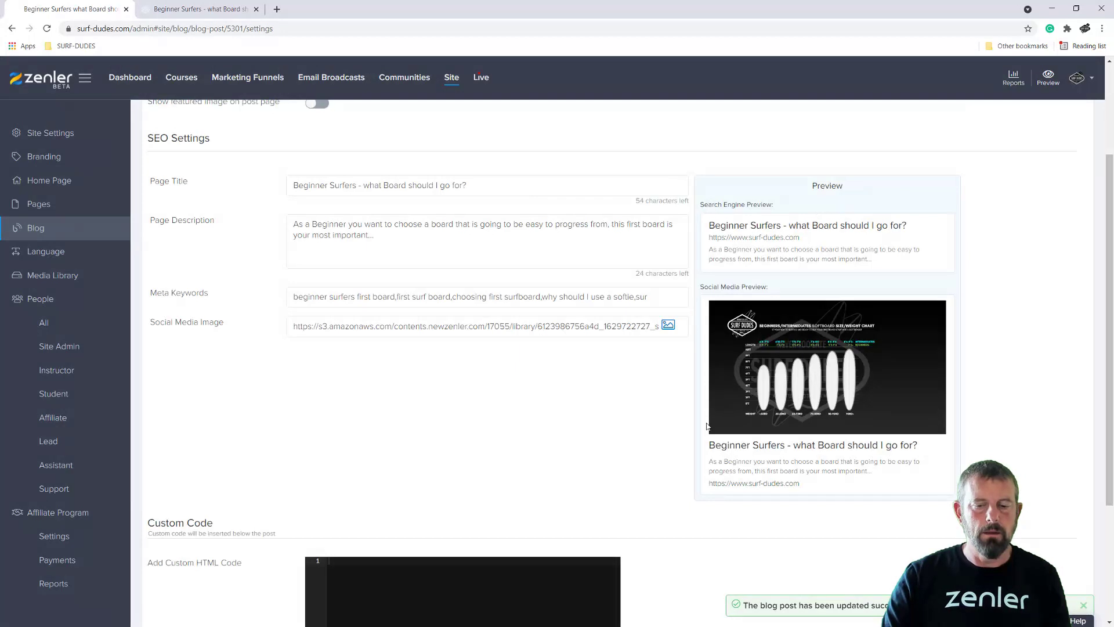
# Reload the live blog post and examine the embedded video's size within the article.
pyautogui.click(204, 8)
pyautogui.click(48, 31)
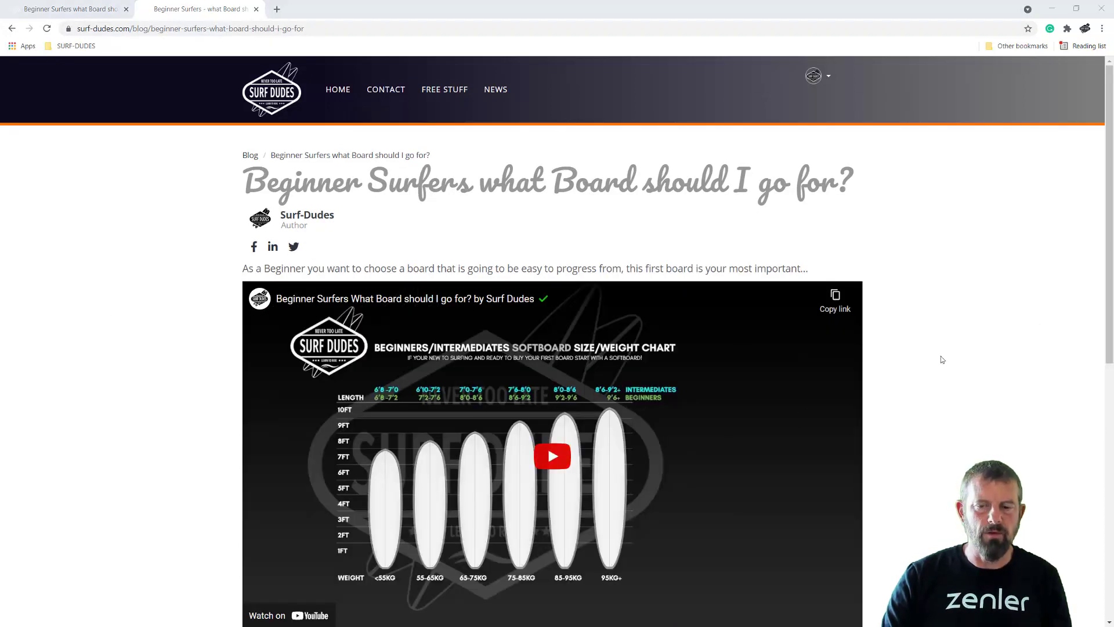
pyautogui.scroll(-3, 955, 351)
pyautogui.scroll(3, 956, 352)
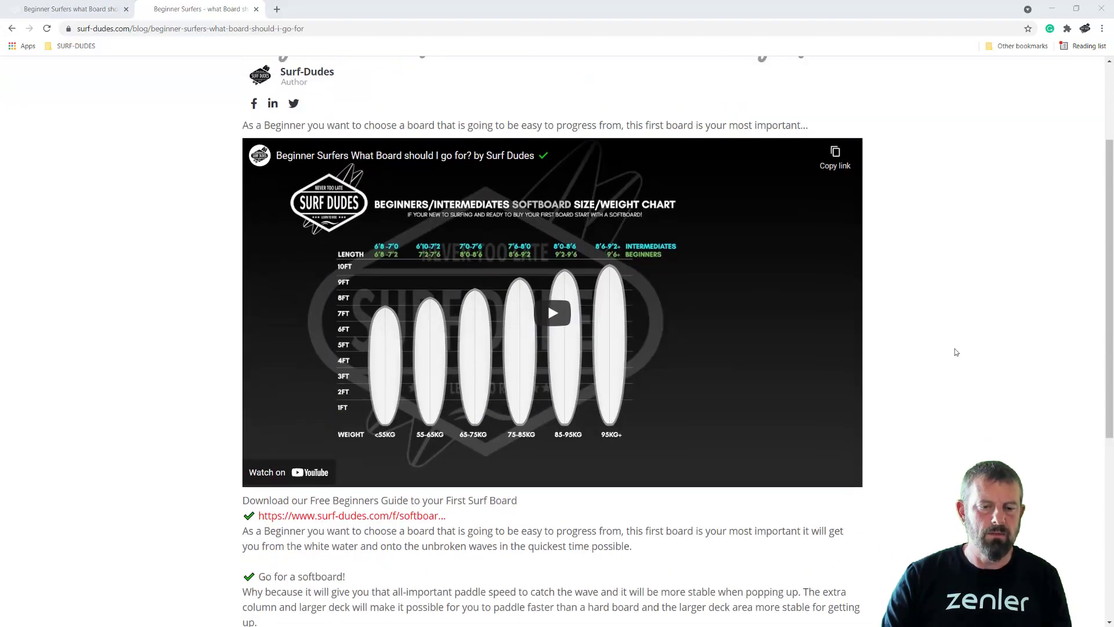
# Test the video's responsiveness by resizing the browser window to different widths, and restore the window to full size.
pyautogui.click(1076, 10)
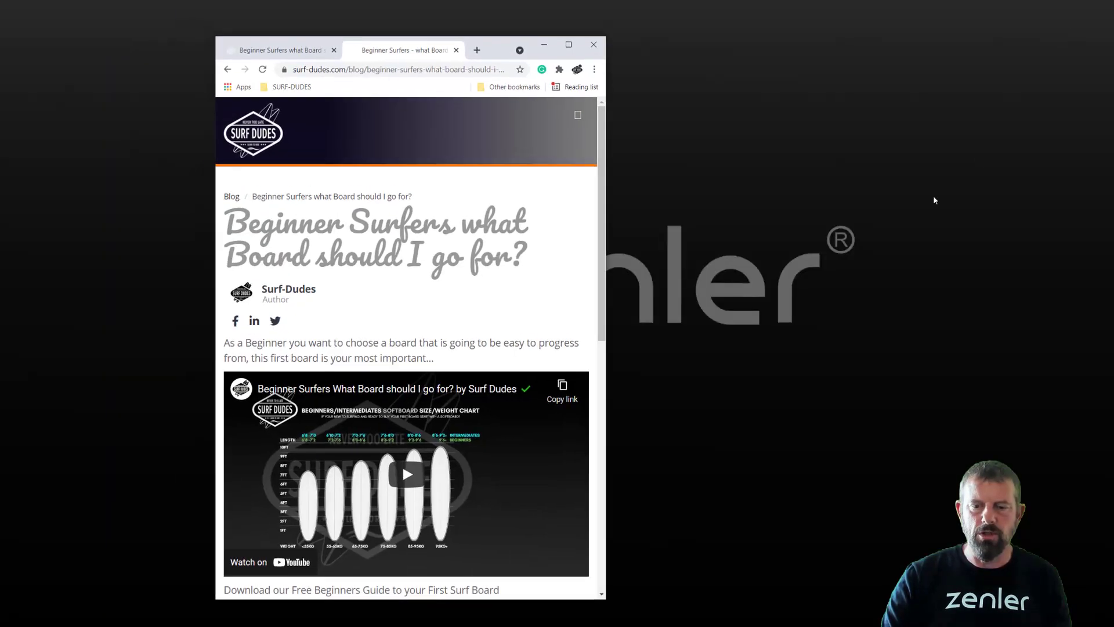
pyautogui.moveTo(584, 363); pyautogui.dragTo(695, 371)
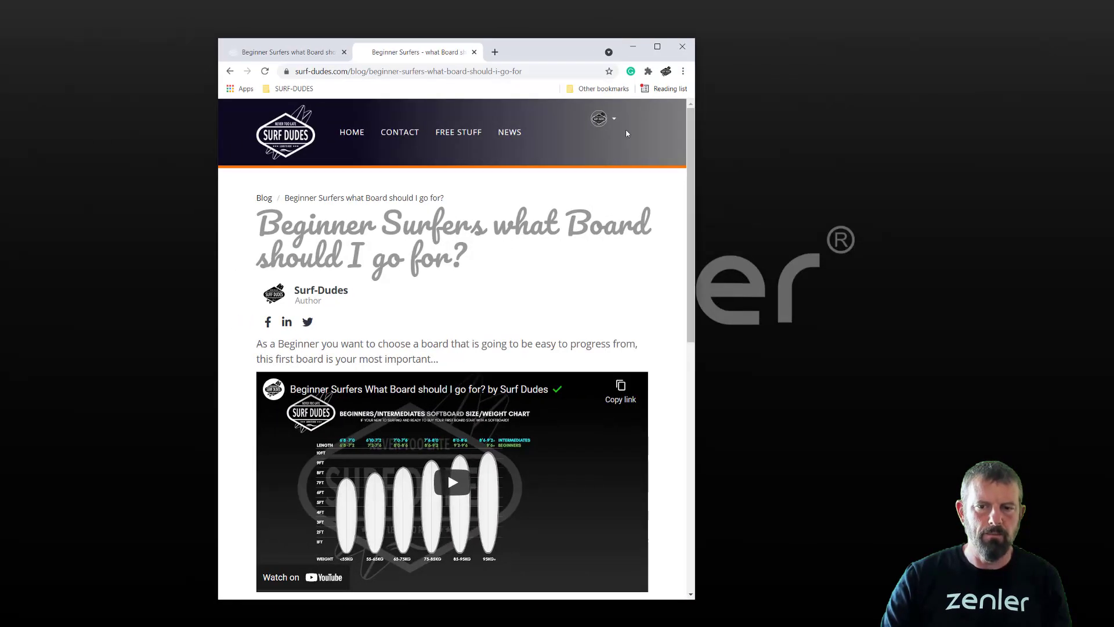
pyautogui.click(657, 46)
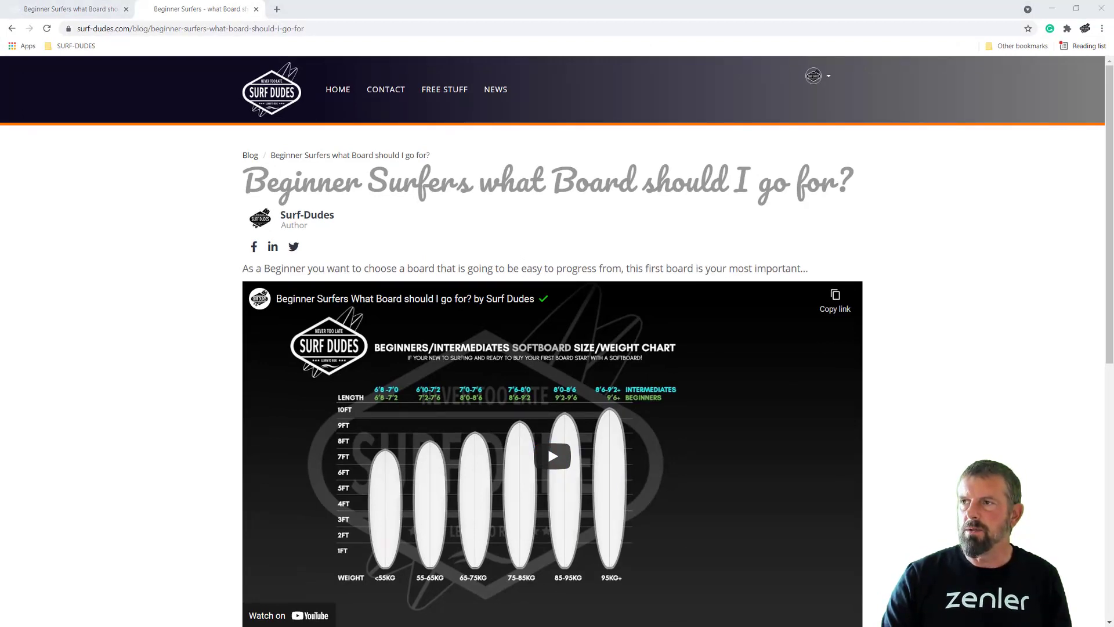
# Switch to the WordPad document and add "THEN EMBEDD CODE</div>" after the opening .video-zenler div tag.
pyautogui.hotkey('alt', 'Tab')
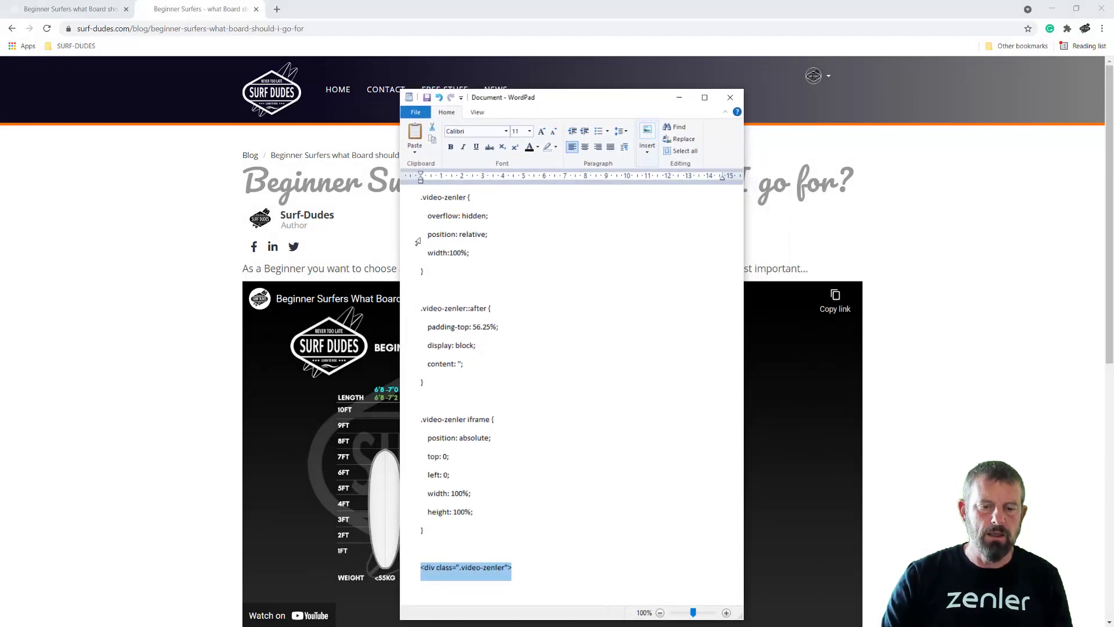
pyautogui.click(425, 553)
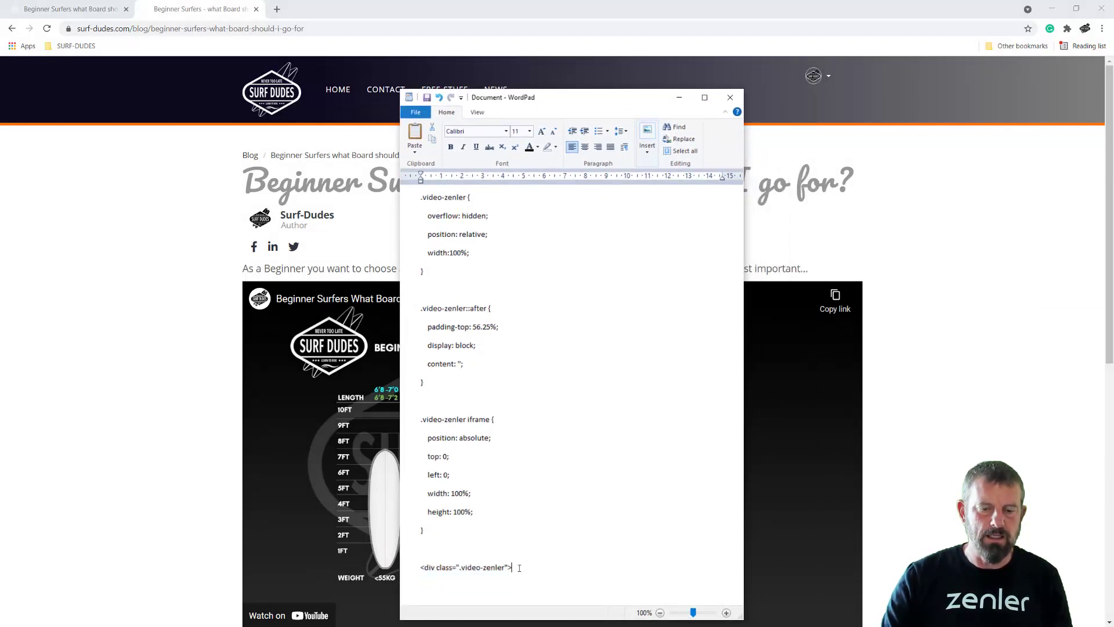
pyautogui.write('THEN ')
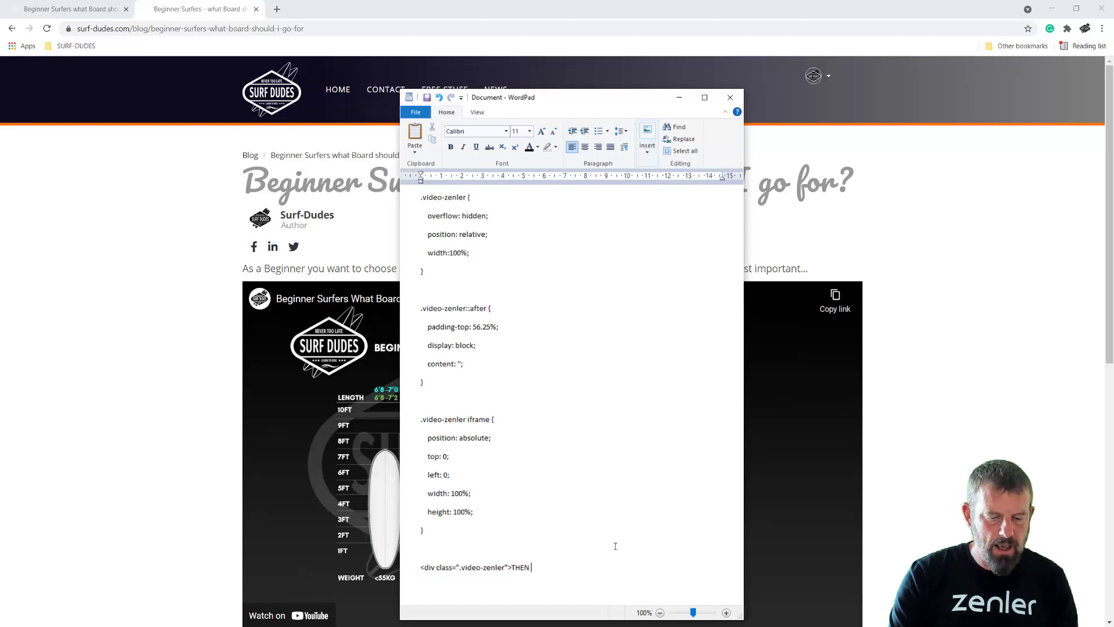
pyautogui.write('EMBEDD')
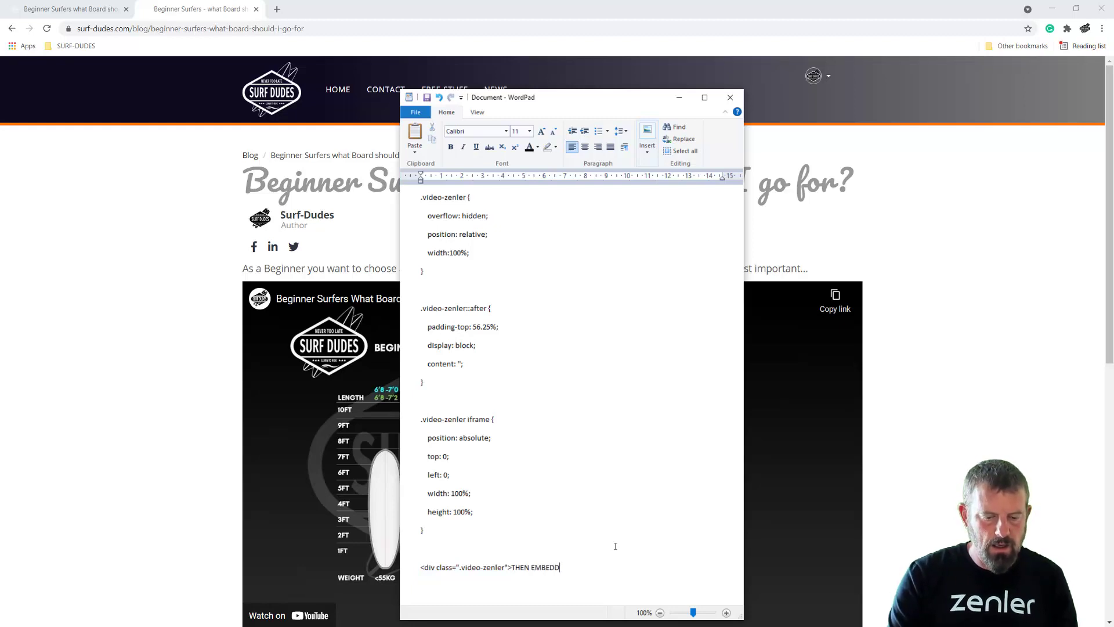
pyautogui.write(' CODE')
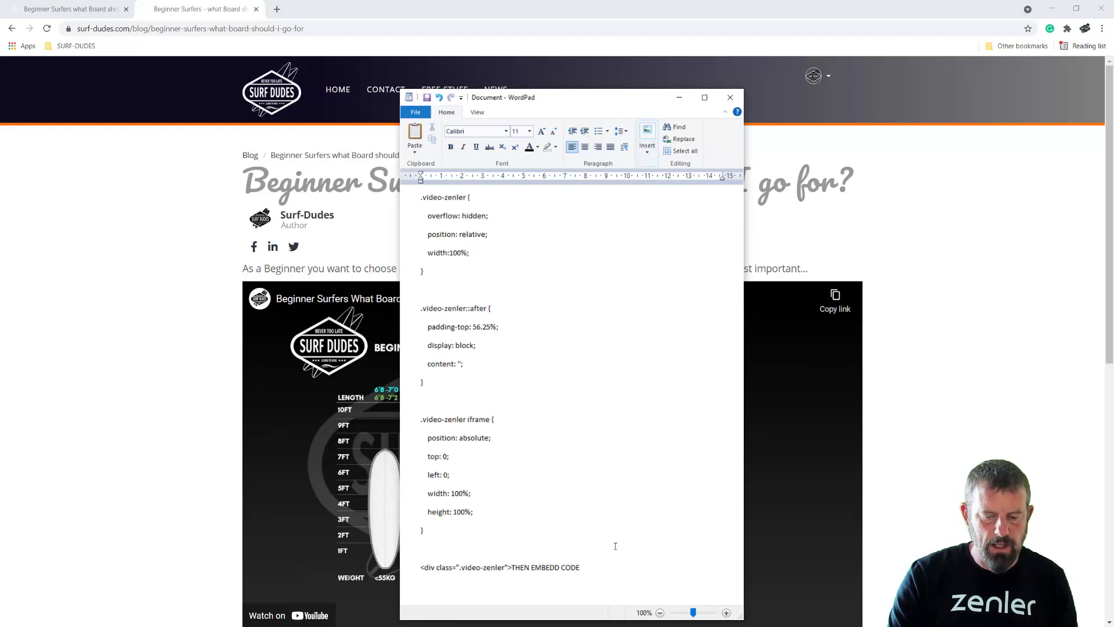
pyautogui.write('</di')
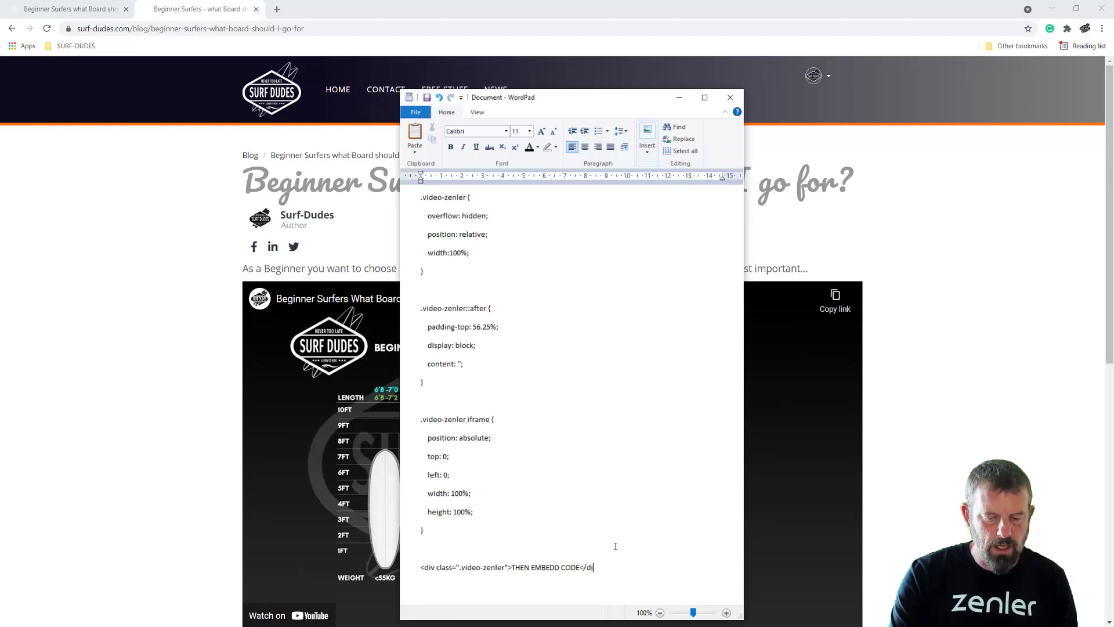
pyautogui.write('v>')
pyautogui.click(479, 554)
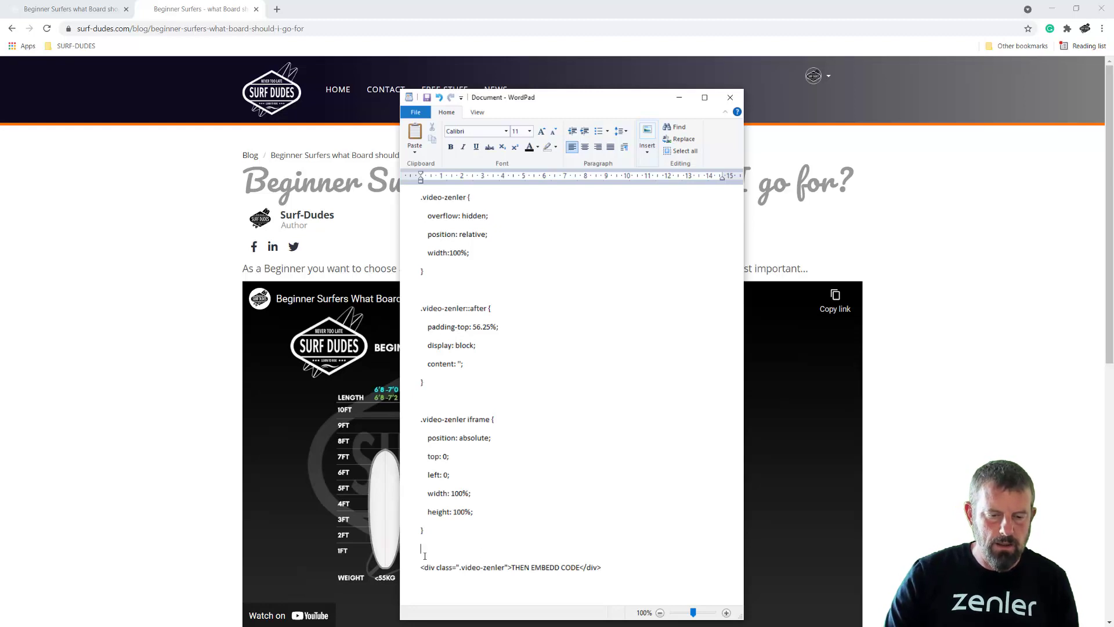
# Add the heading "TO SURROUND THE EMBEDD CODE" above the wrapper div line in the WordPad document.
pyautogui.write('TO SU')
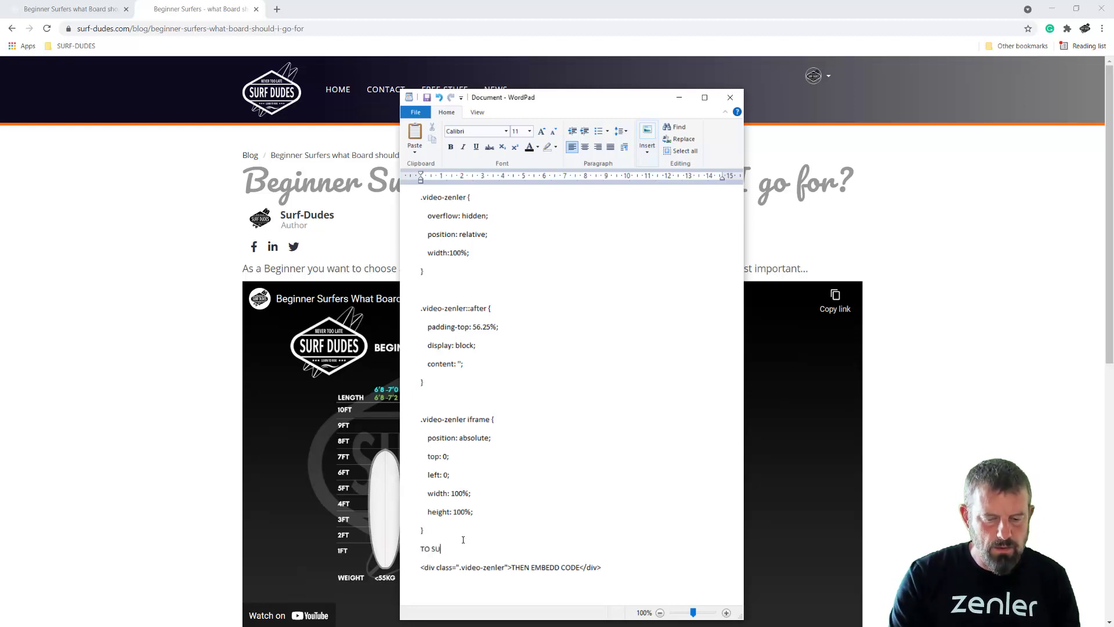
pyautogui.write('RROUND TH')
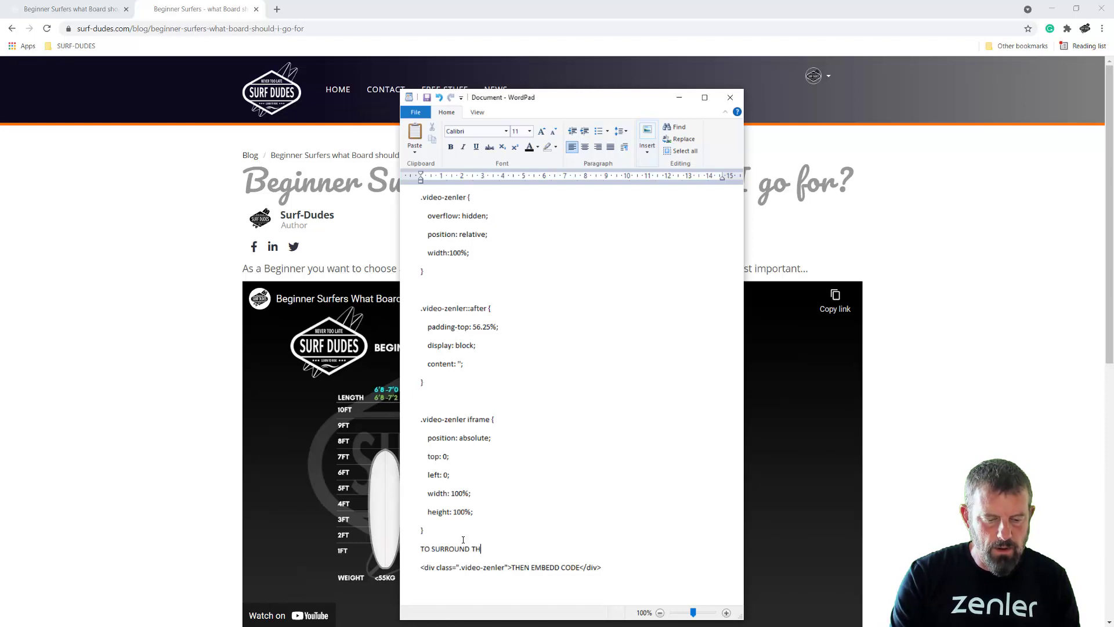
pyautogui.write('E EMB')
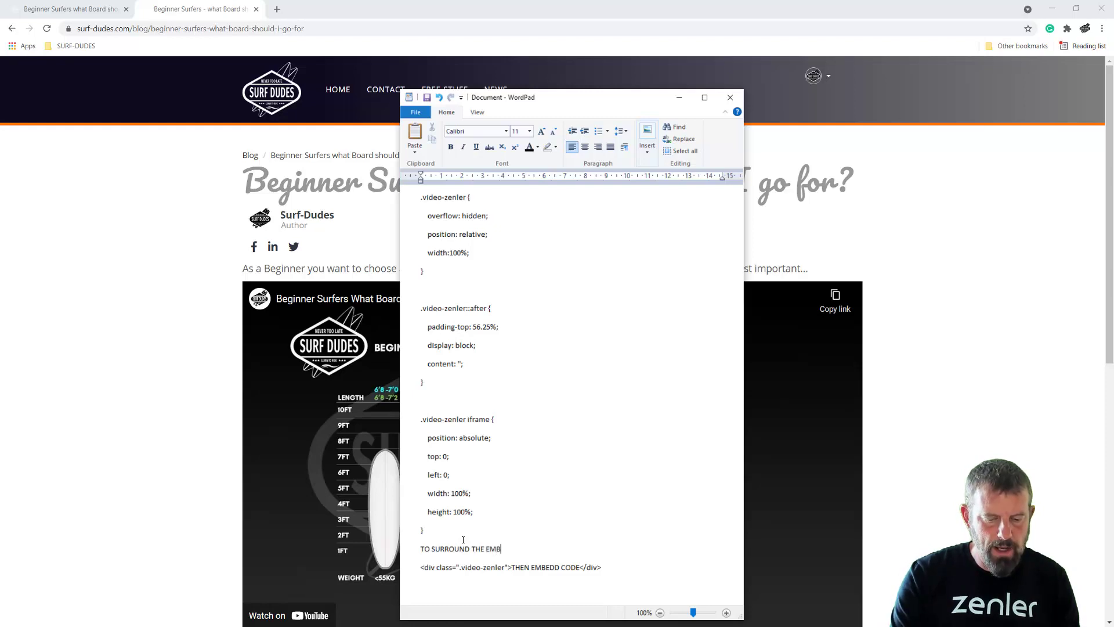
pyautogui.write('EDD  CODE')
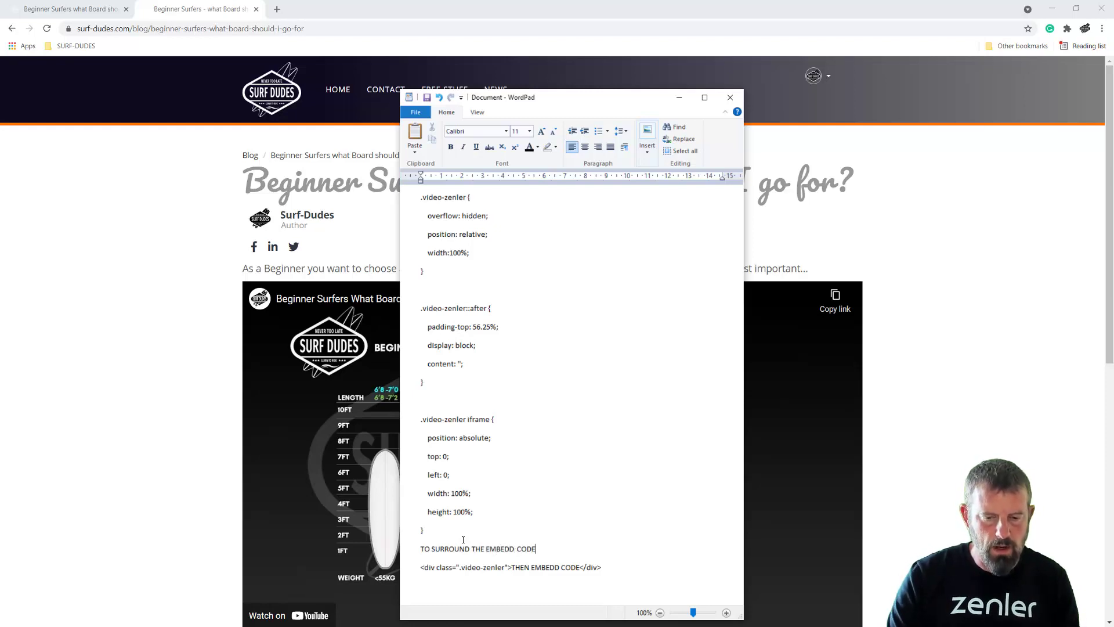
pyautogui.moveTo(580, 568); pyautogui.dragTo(521, 569)
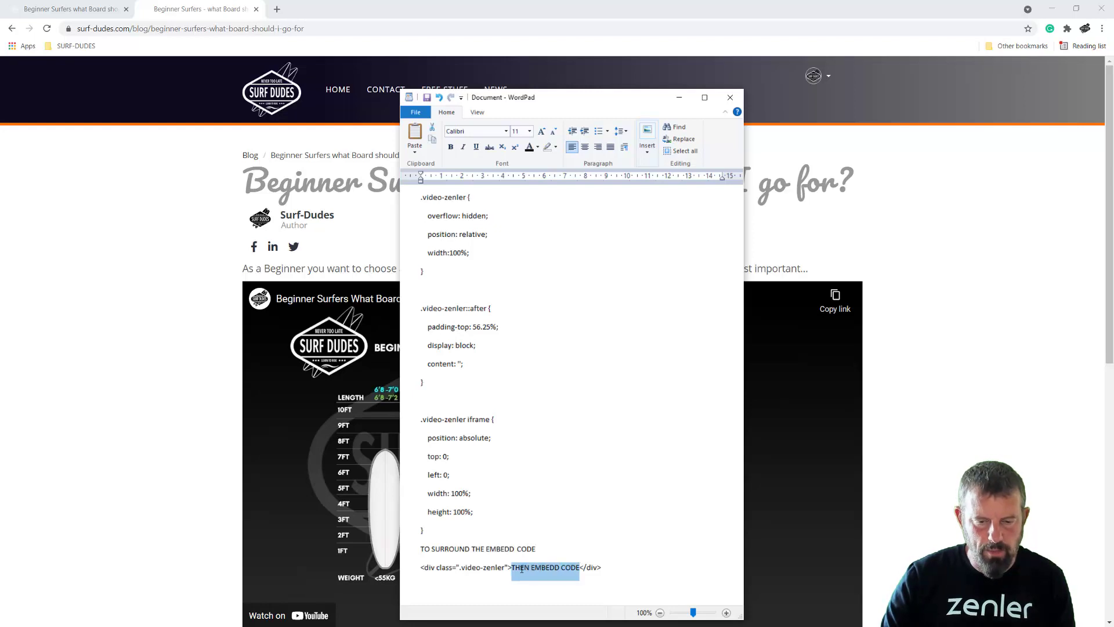
pyautogui.click(614, 556)
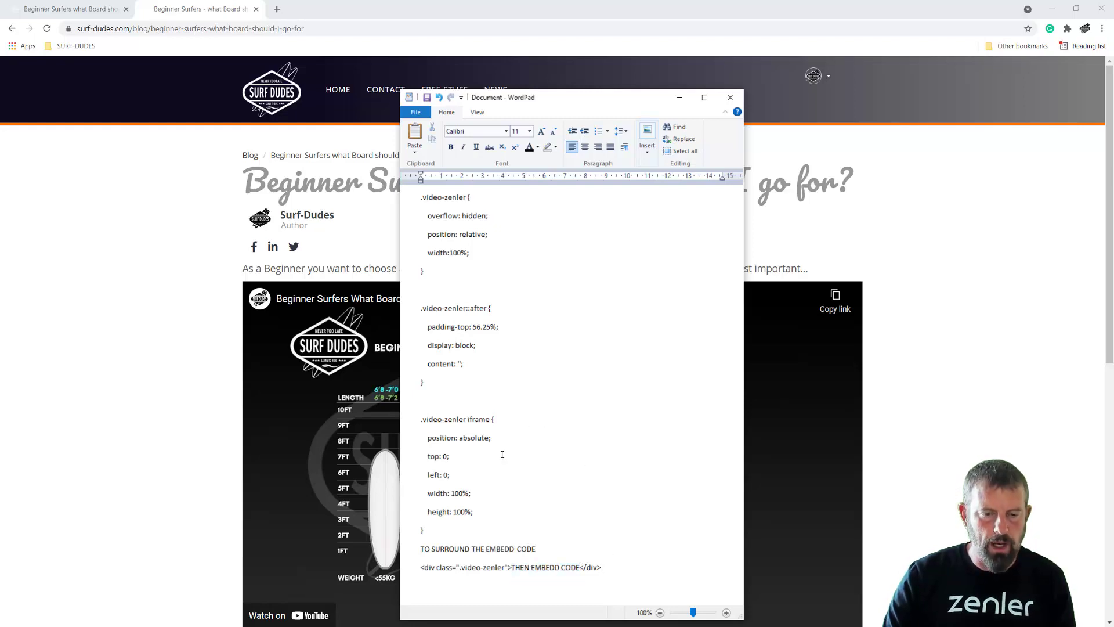
# Insert the heading "CSS FOR BLOG POST PAGES" on a new line above the first .video-zenler rule.
pyautogui.click(422, 197)
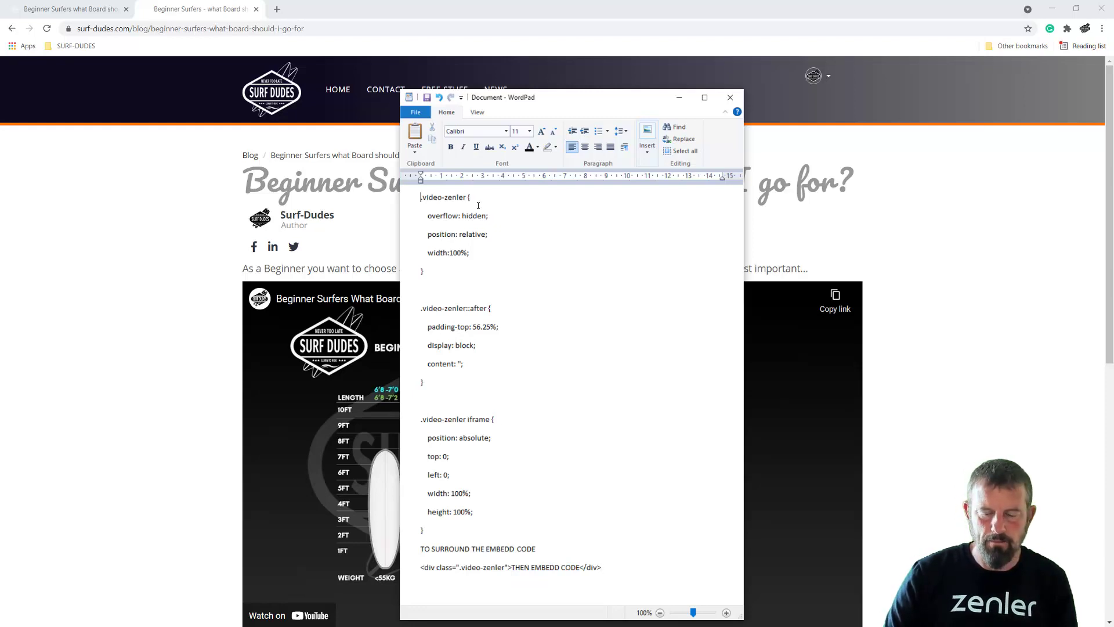
pyautogui.press('Return')
pyautogui.write('css F')
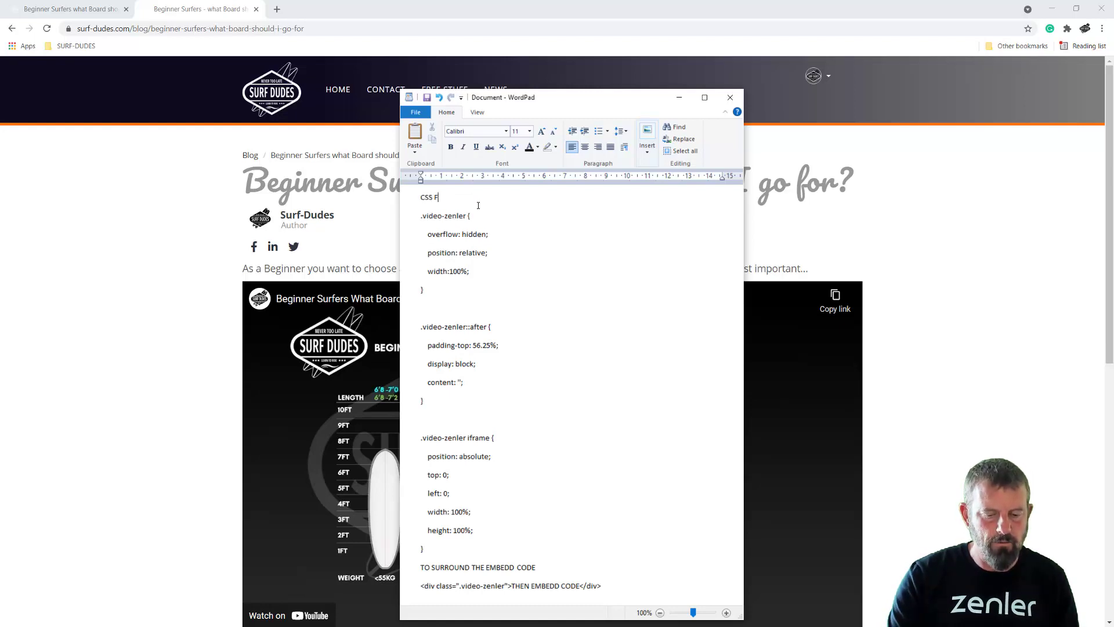
pyautogui.write('OR BLOG POST')
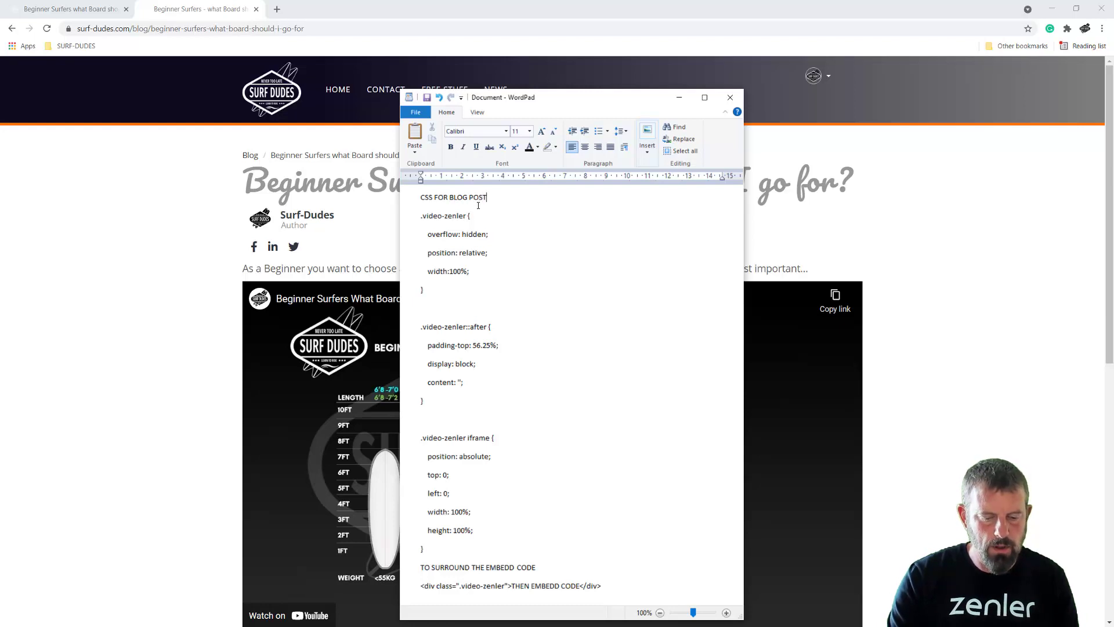
pyautogui.write(' PAGES')
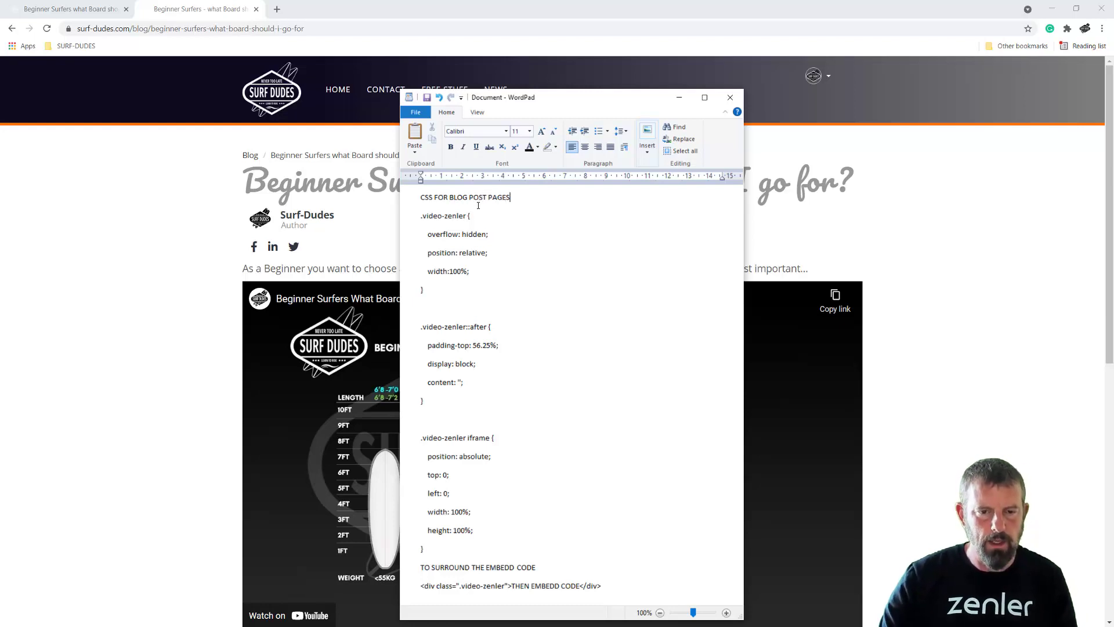
# Review the documented CSS rules under their heading and the wrapper div with its embed code placeholder.
pyautogui.hotkey('shift', 'Home')
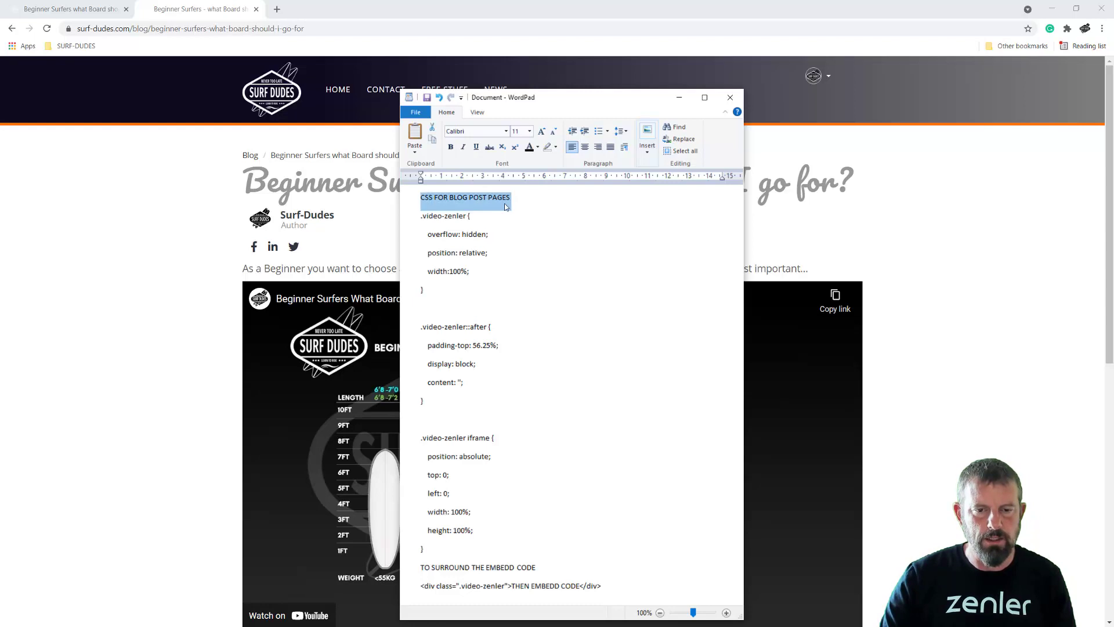
pyautogui.click(439, 216)
pyautogui.moveTo(422, 216); pyautogui.dragTo(441, 547)
pyautogui.moveTo(421, 198); pyautogui.dragTo(586, 199)
pyautogui.click(592, 406)
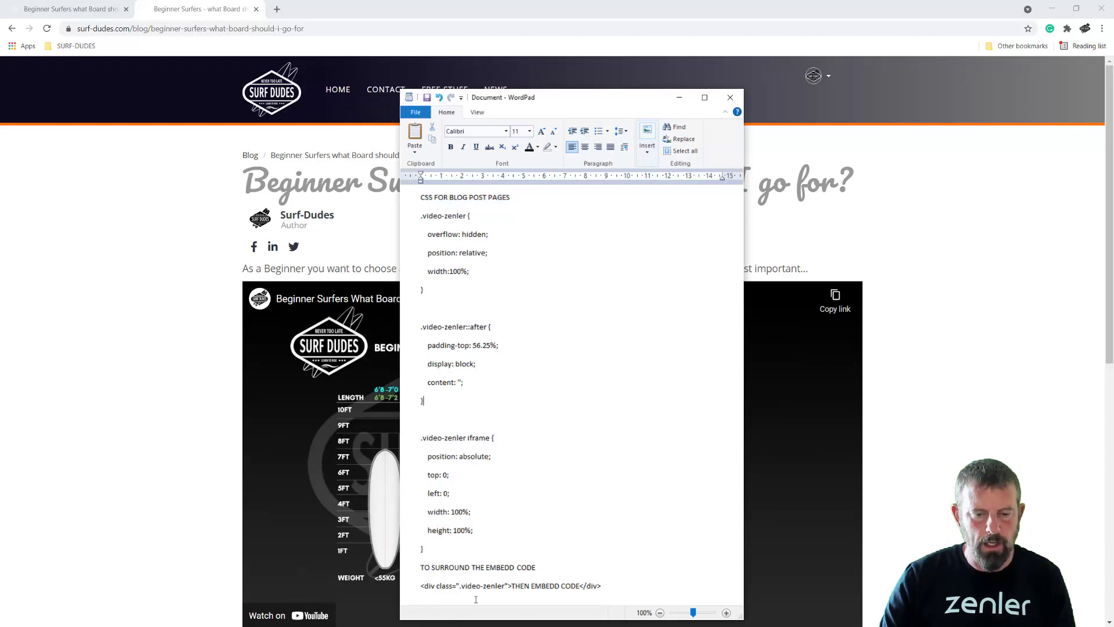
pyautogui.moveTo(512, 586); pyautogui.dragTo(571, 584)
pyautogui.click(432, 587)
pyautogui.moveTo(424, 586); pyautogui.dragTo(511, 586)
pyautogui.click(535, 586)
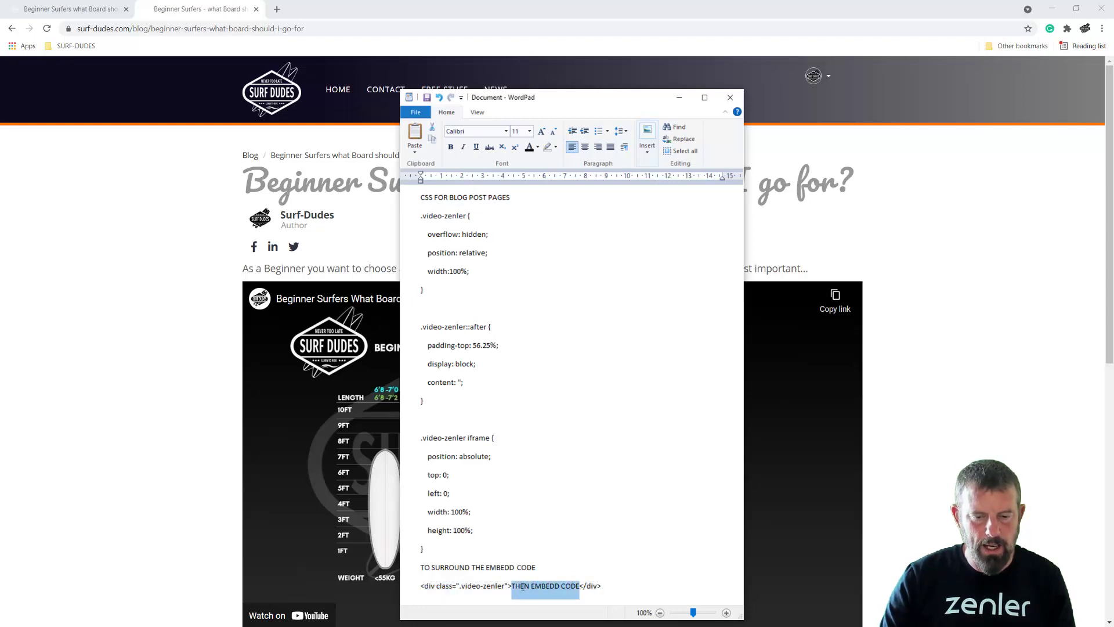
pyautogui.click(633, 569)
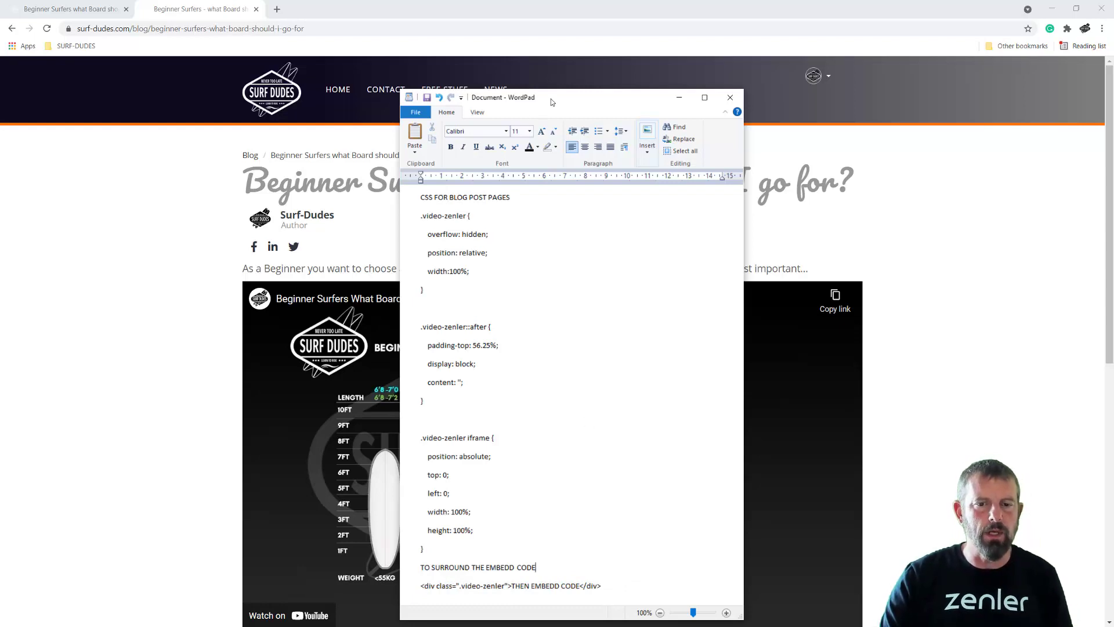
# Switch to a new browser tab, open the Surf Dudes YouTube channel's "Parts of the Wave used in Surfing" video and pause it.
pyautogui.moveTo(552, 99); pyautogui.dragTo(839, 200)
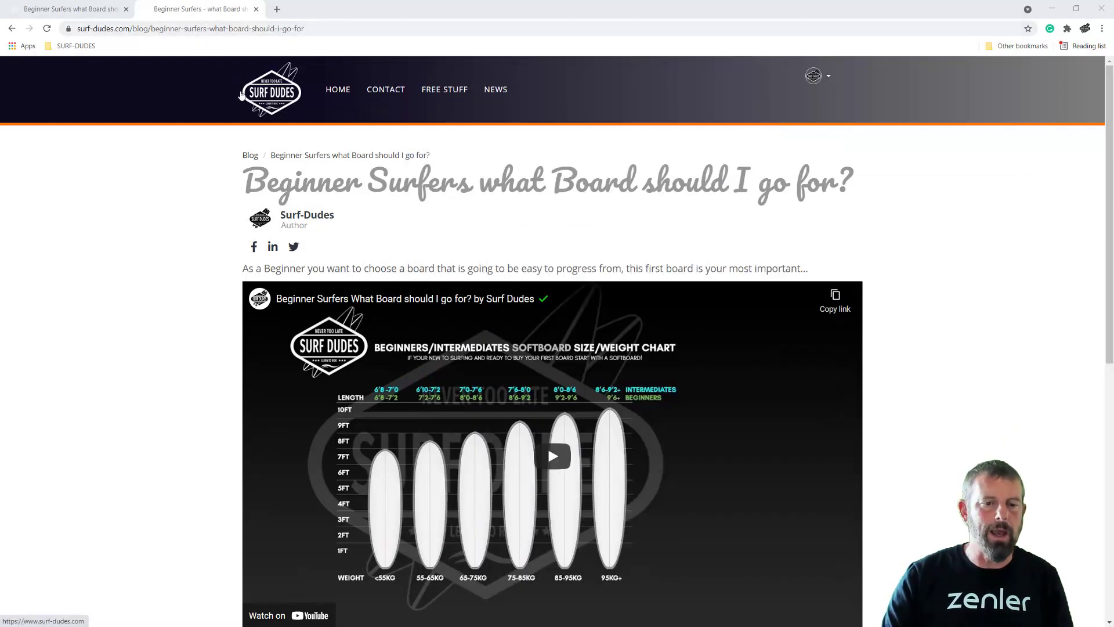
pyautogui.click(278, 10)
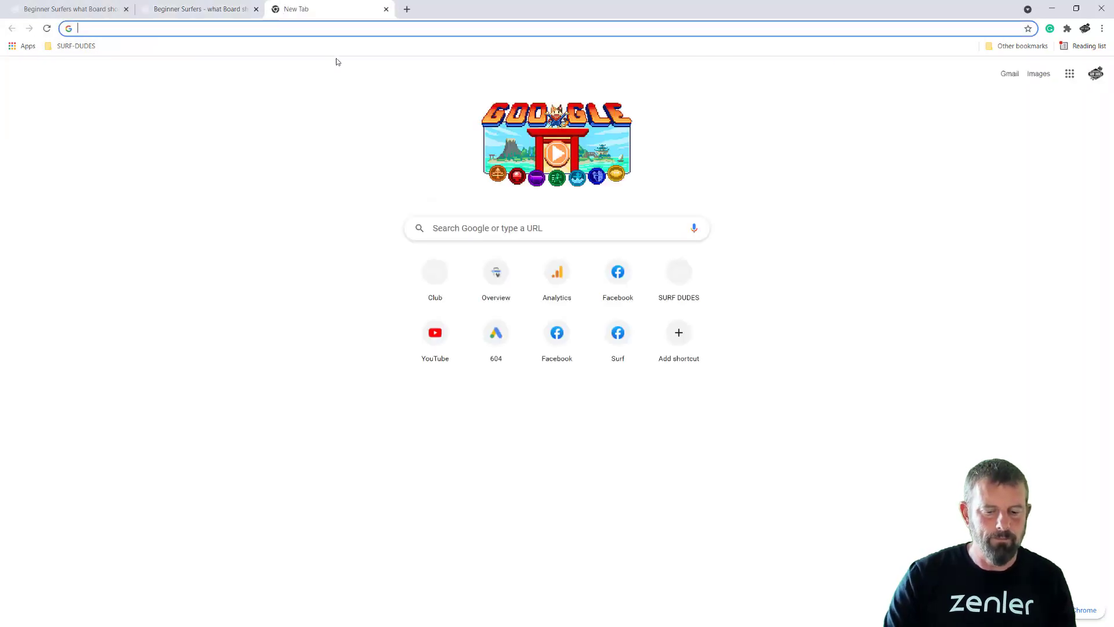
pyautogui.write('you')
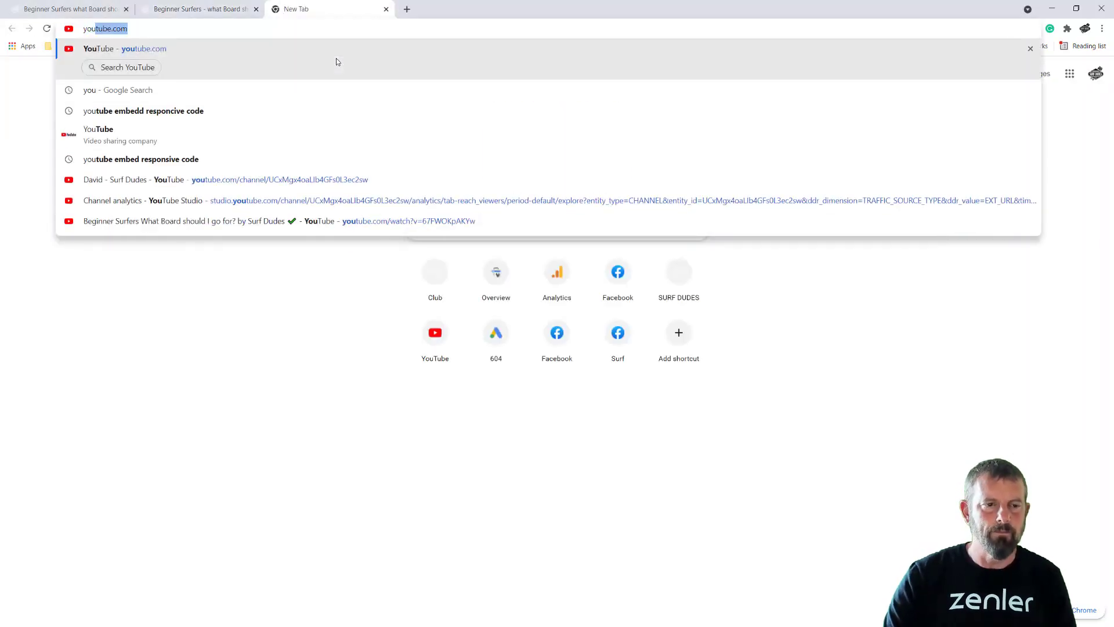
pyautogui.click(243, 175)
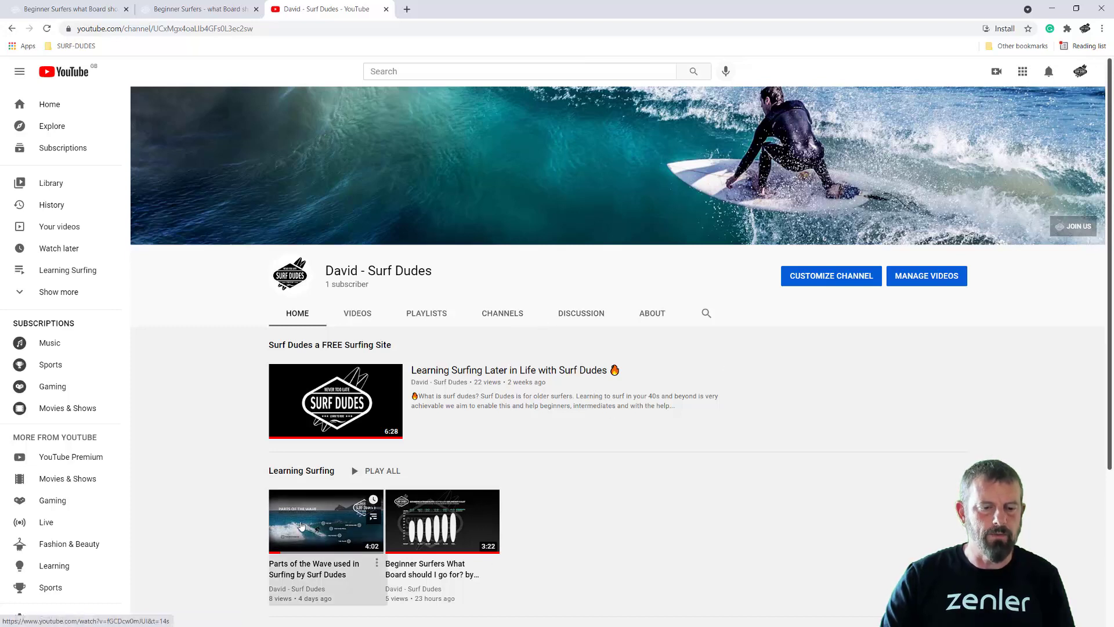
pyautogui.click(301, 526)
pyautogui.click(400, 441)
# Copy the iframe embed code of the "Parts of the Wave used in Surfing" video from its sharing options.
pyautogui.click(689, 541)
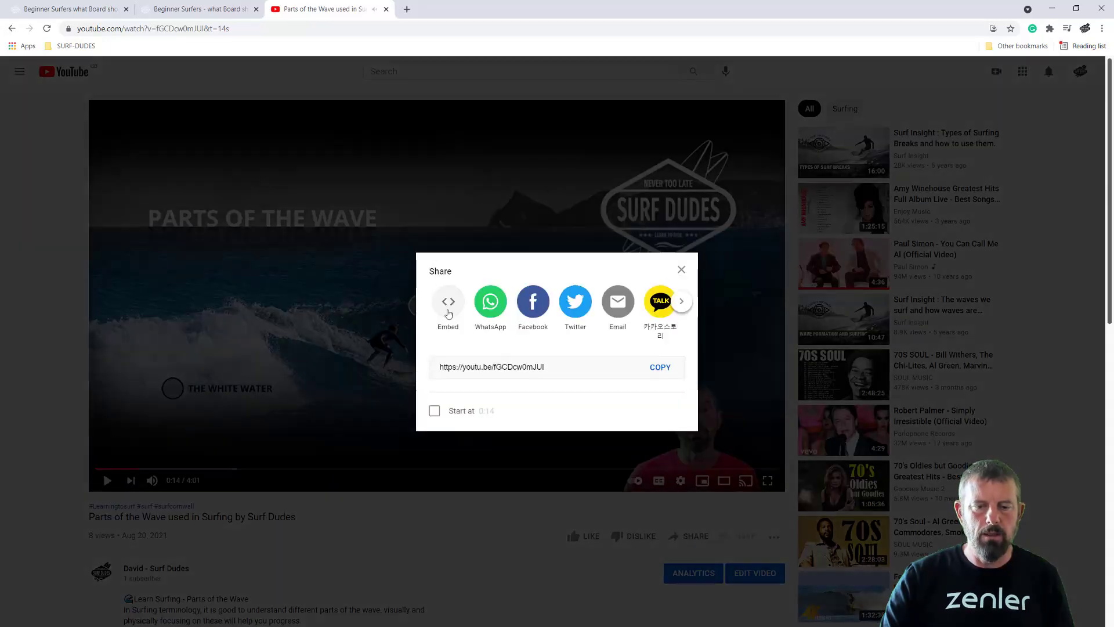
pyautogui.click(448, 313)
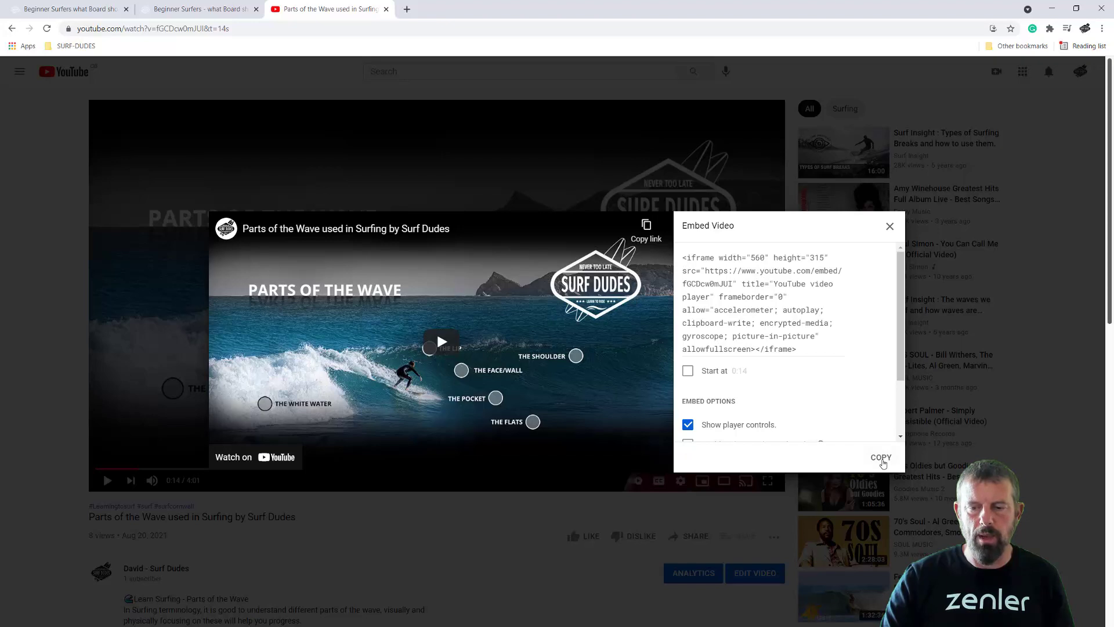
pyautogui.click(882, 458)
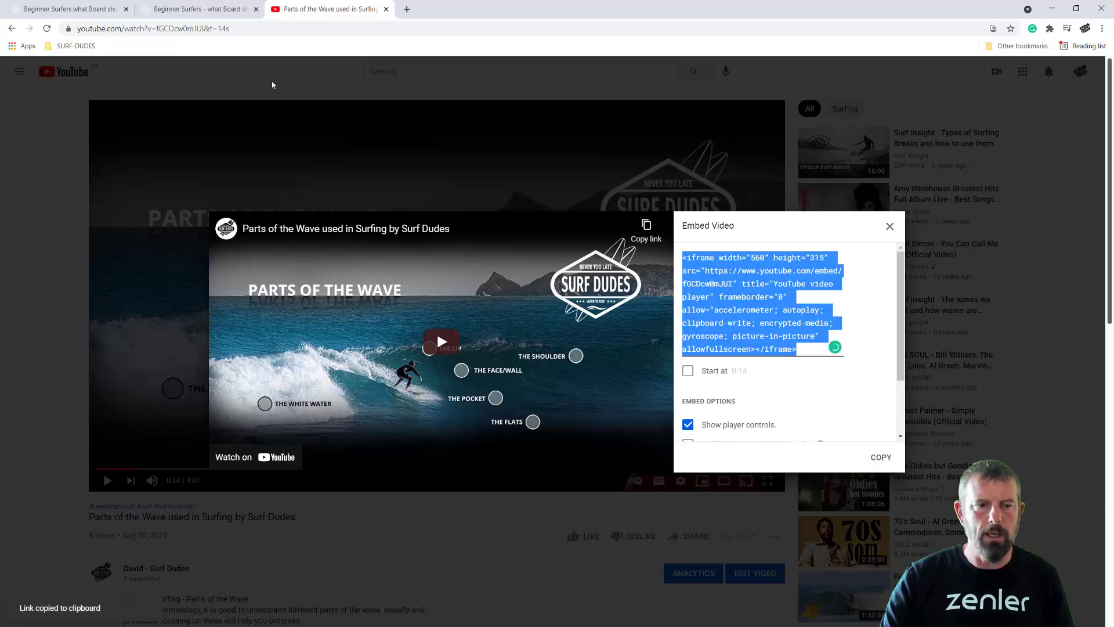
# Paste the copied iframe code above the existing video block in the Zenler blog post's HTML content, separated by blank lines.
pyautogui.click(72, 9)
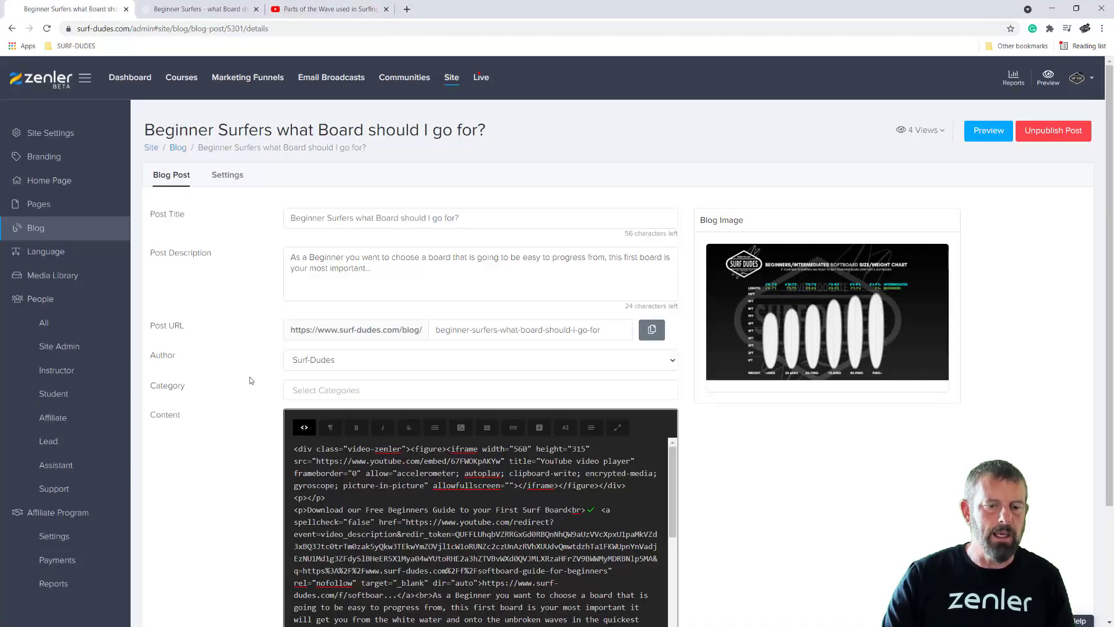
pyautogui.click(304, 427)
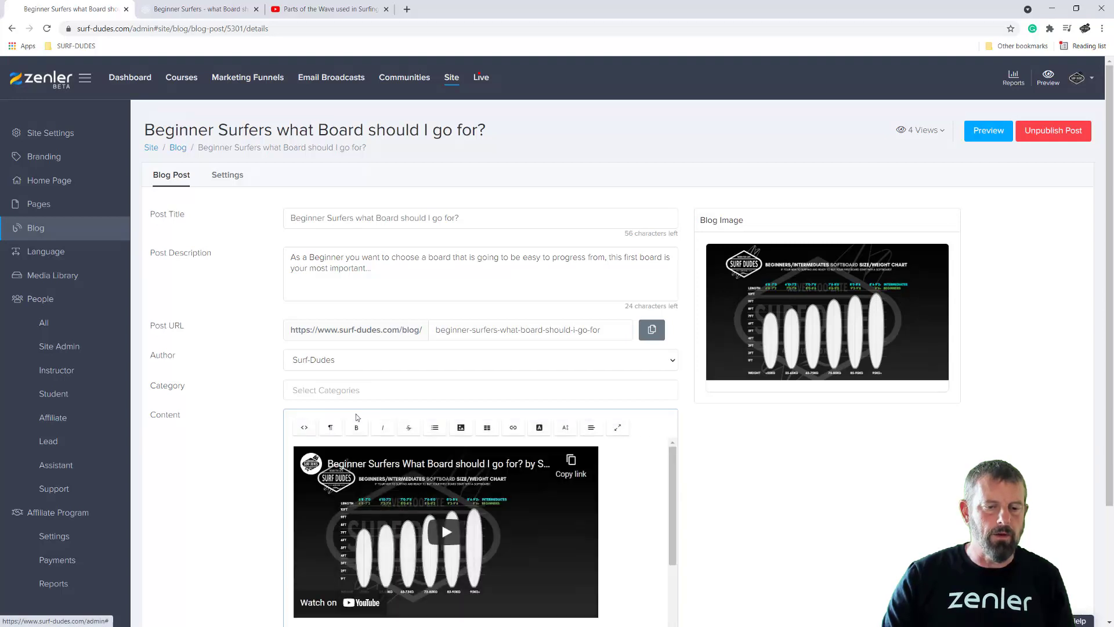
pyautogui.click(304, 428)
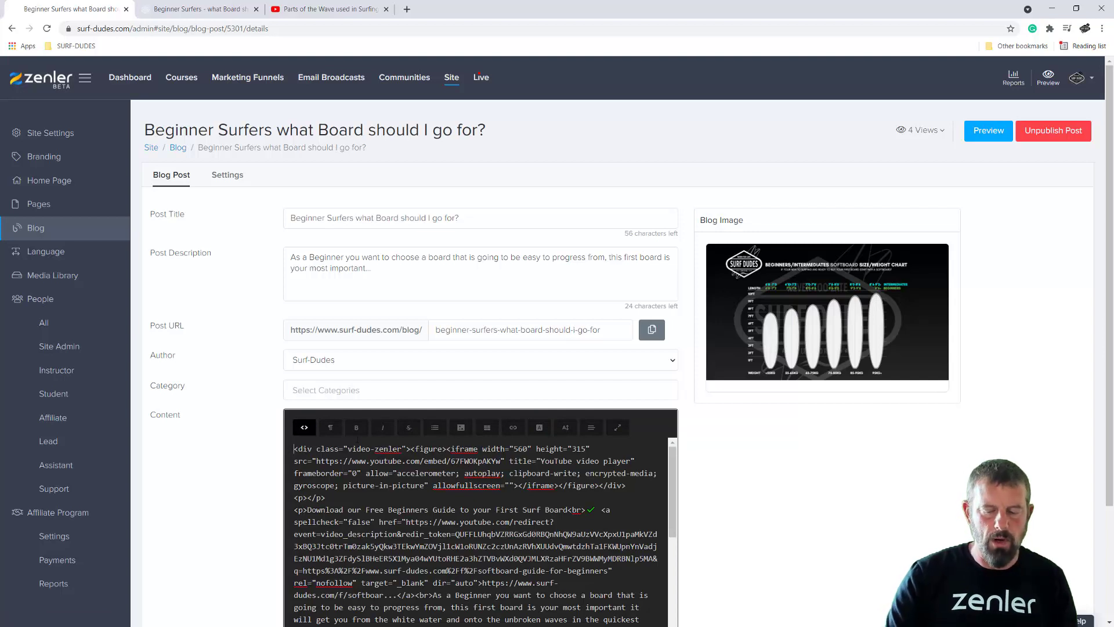
pyautogui.press('Return')
pyautogui.press('Return')
pyautogui.press('Return')
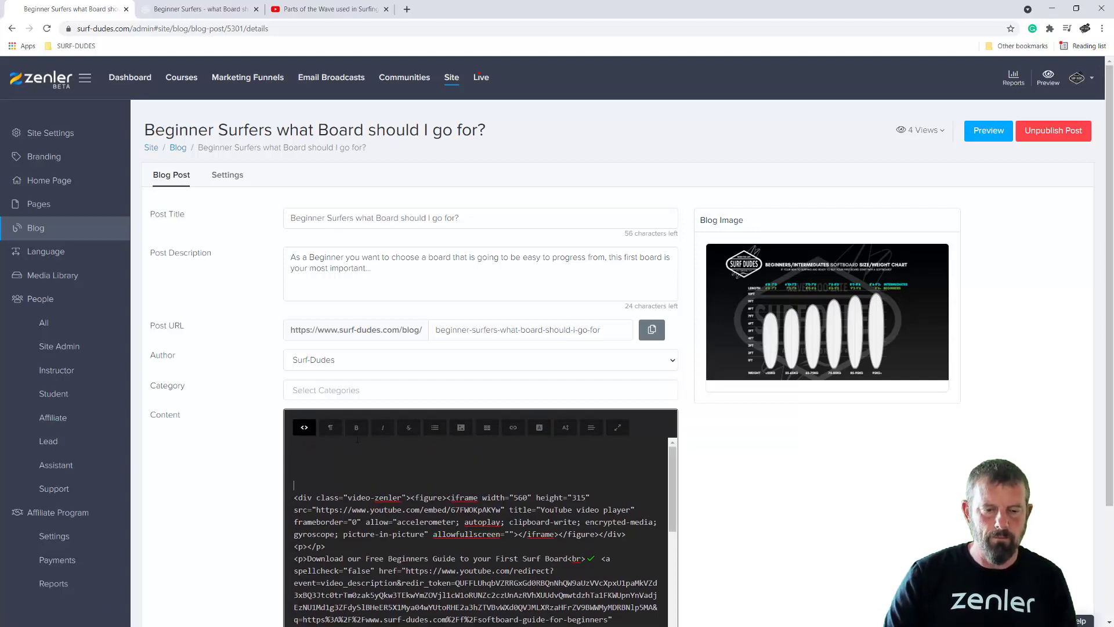
pyautogui.hotkey('ctrl', 'v')
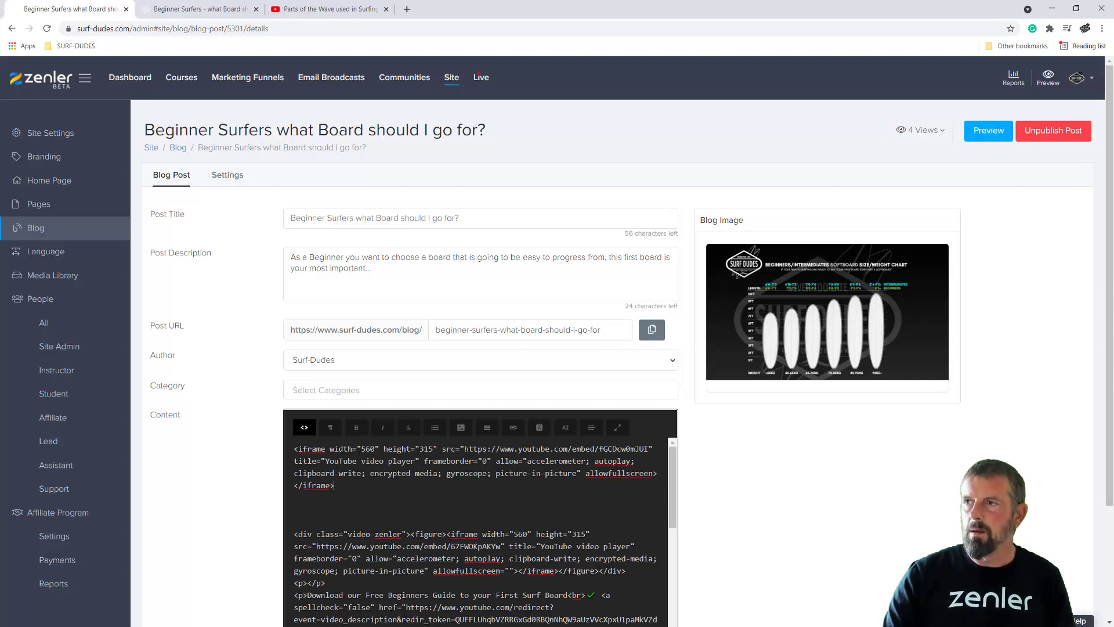
# Wrap the new iframe in the <div class=".video-zenler"> and </div> tags taken from the WordPad document.
pyautogui.hotkey('alt', 'Tab')
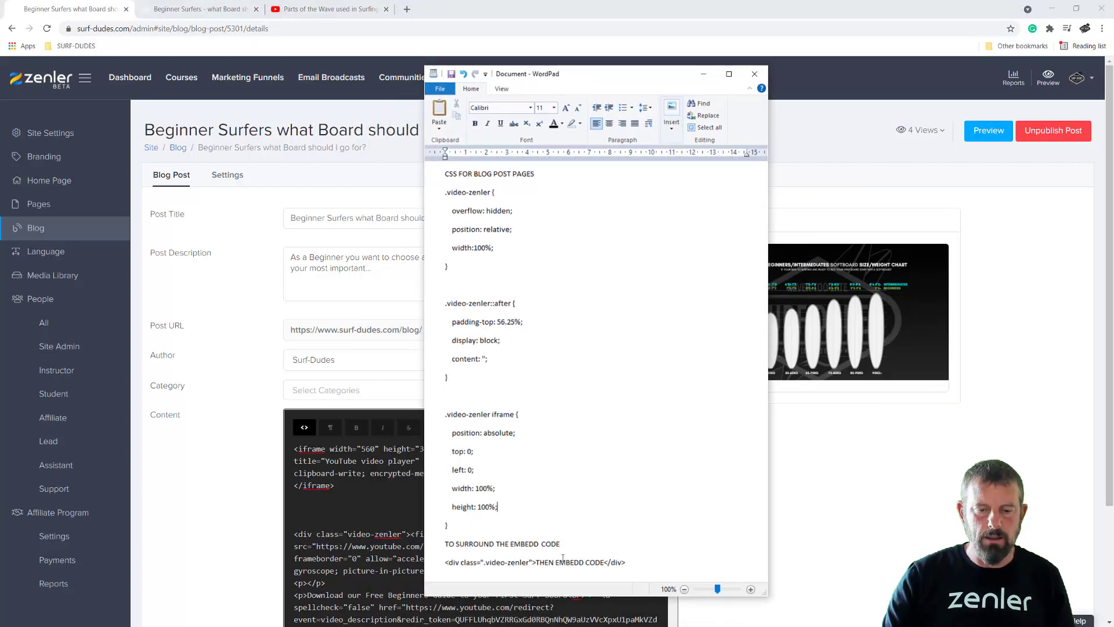
pyautogui.moveTo(607, 563); pyautogui.dragTo(442, 561)
pyautogui.click(507, 563)
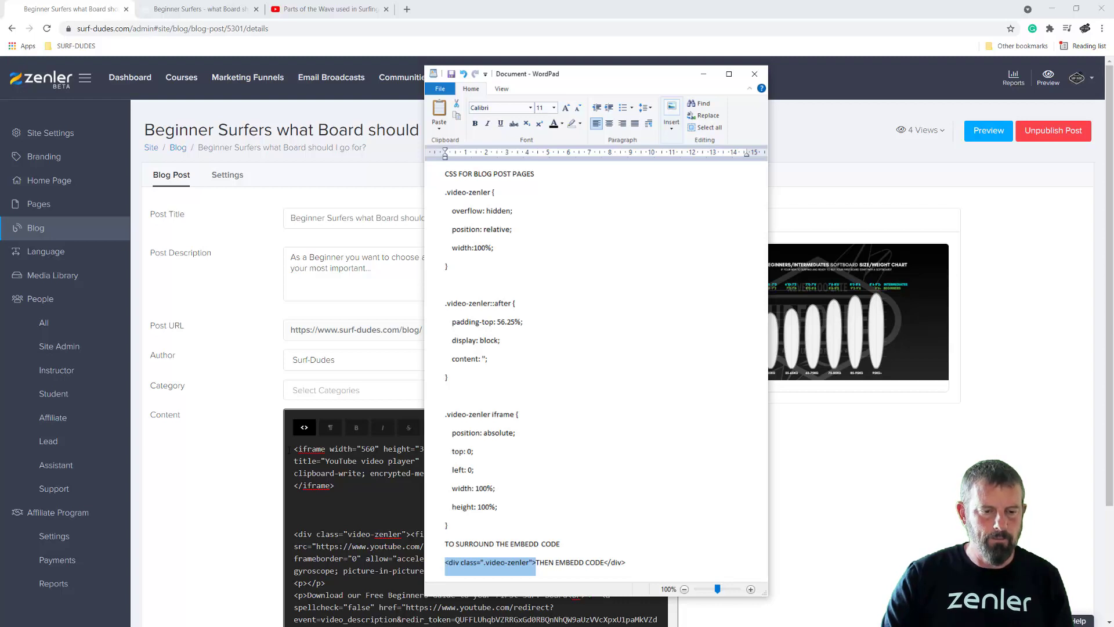
pyautogui.click(288, 450)
pyautogui.hotkey('ctrl', 'v')
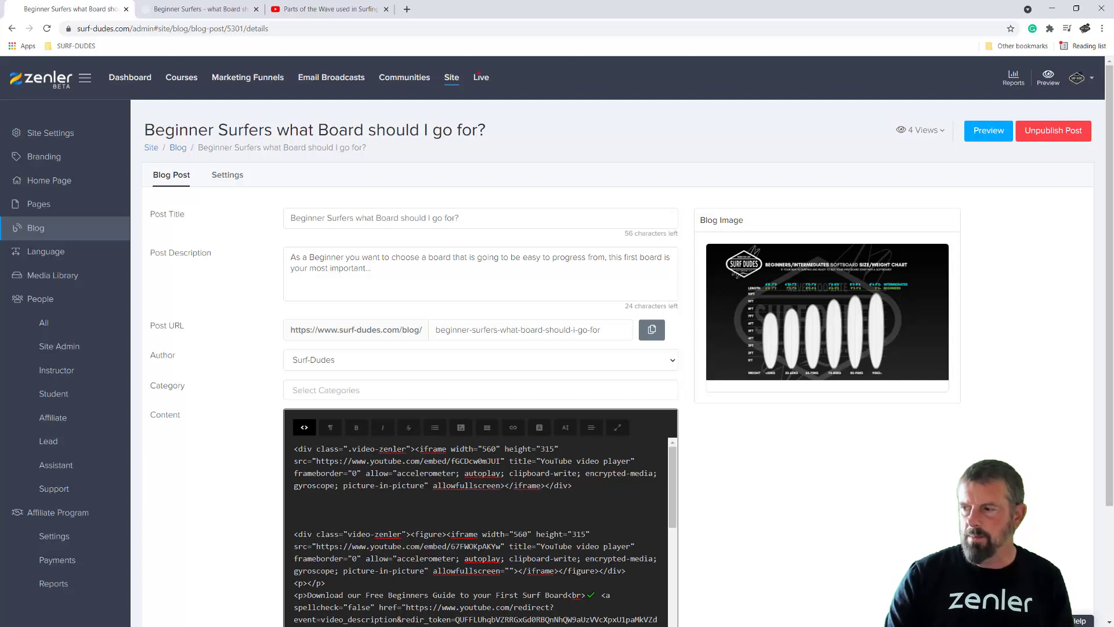
# Remove the leading dot from the wrapper div's class, making it "video-zenler" in both the WordPad document and the new video's HTML.
pyautogui.hotkey('alt', 'Tab')
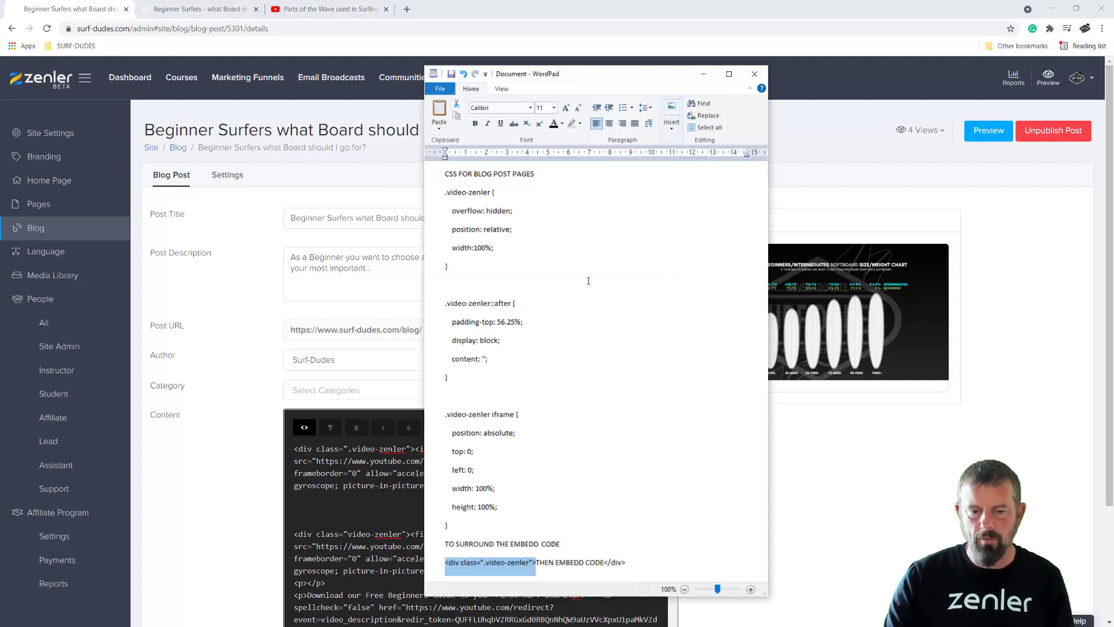
pyautogui.click(568, 366)
pyautogui.moveTo(635, 74); pyautogui.dragTo(800, 66)
pyautogui.moveTo(702, 553); pyautogui.dragTo(618, 557)
pyautogui.click(652, 554)
pyautogui.press('BackSpace')
pyautogui.click(351, 448)
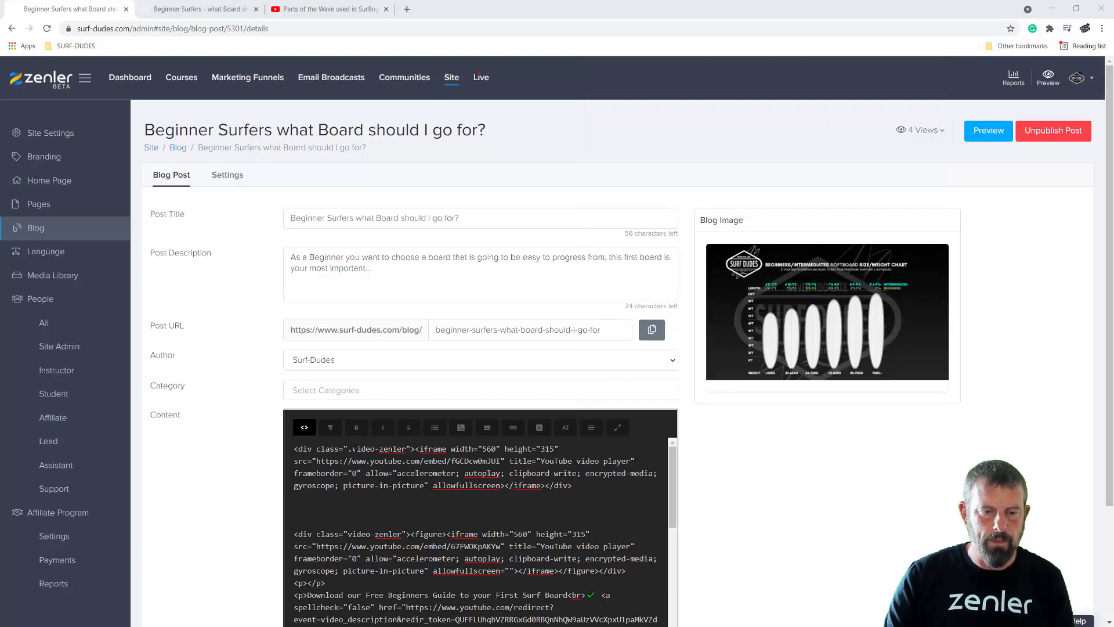
pyautogui.press('BackSpace')
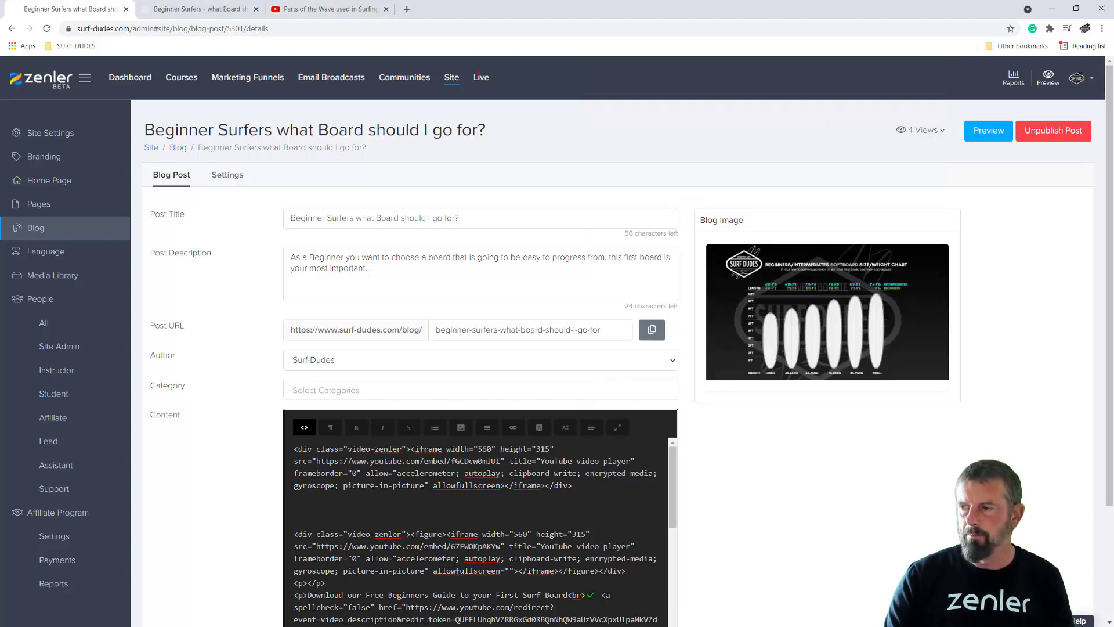
# Review the embed code placeholder and the full block of .video-zenler CSS rules in the WordPad document.
pyautogui.hotkey('alt', 'Tab')
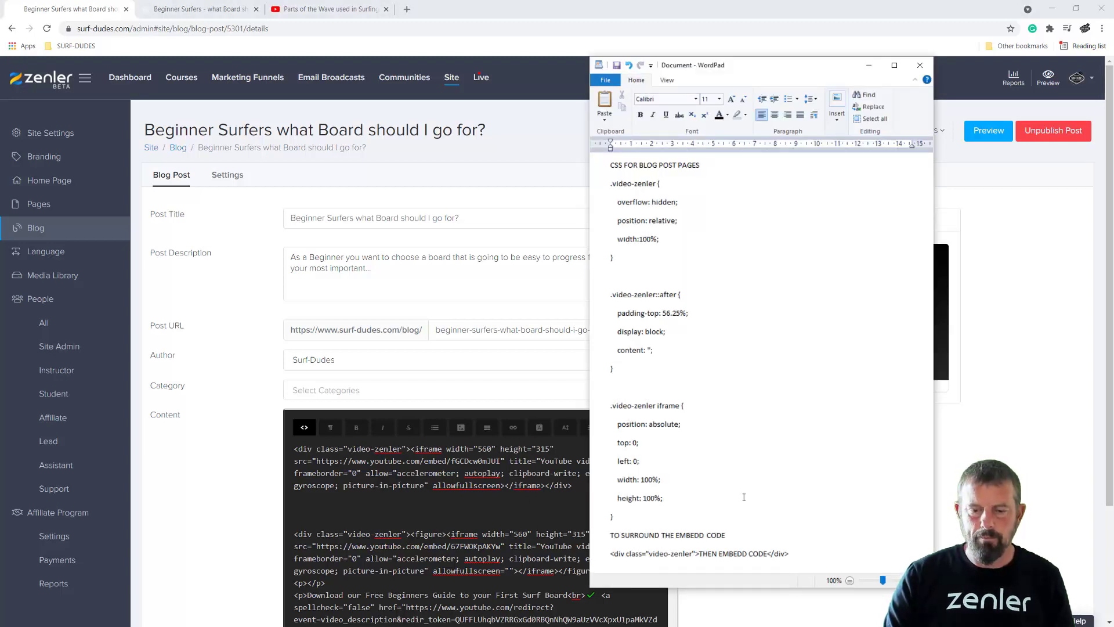
pyautogui.moveTo(700, 552); pyautogui.dragTo(766, 553)
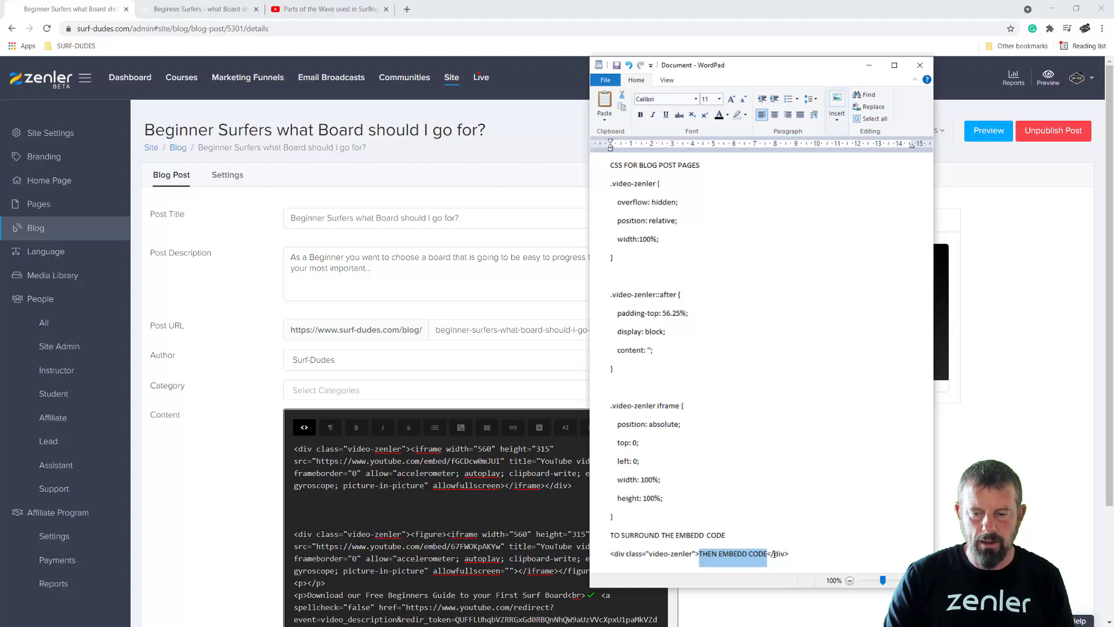
pyautogui.moveTo(672, 510); pyautogui.dragTo(611, 182)
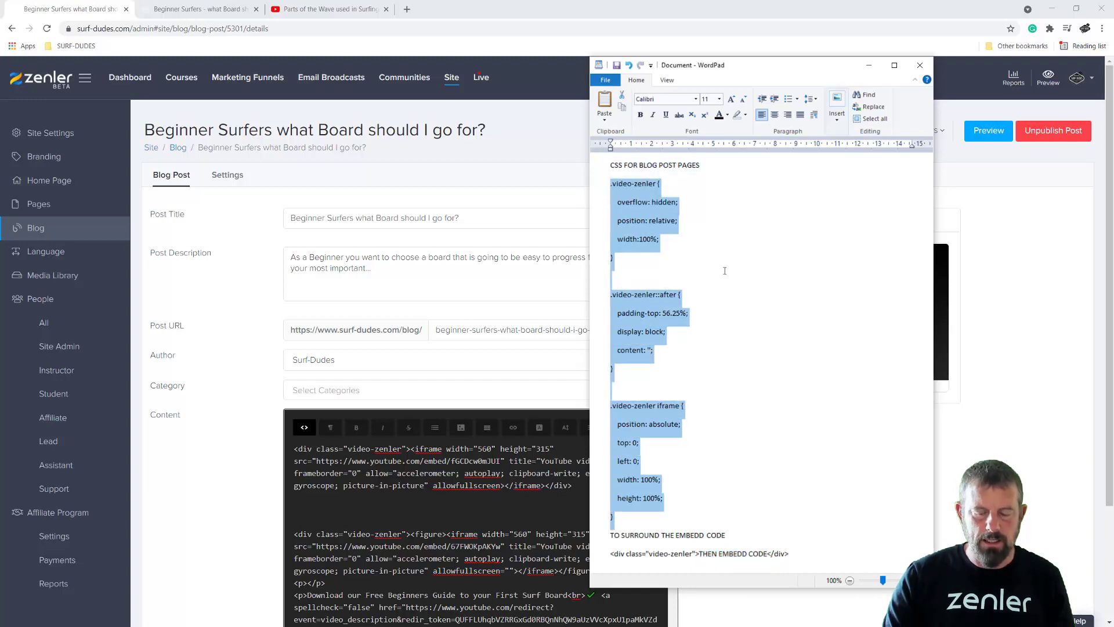
# Move the WordPad document off the blog post form and save the updated blog post.
pyautogui.moveTo(747, 69); pyautogui.dragTo(1040, 69)
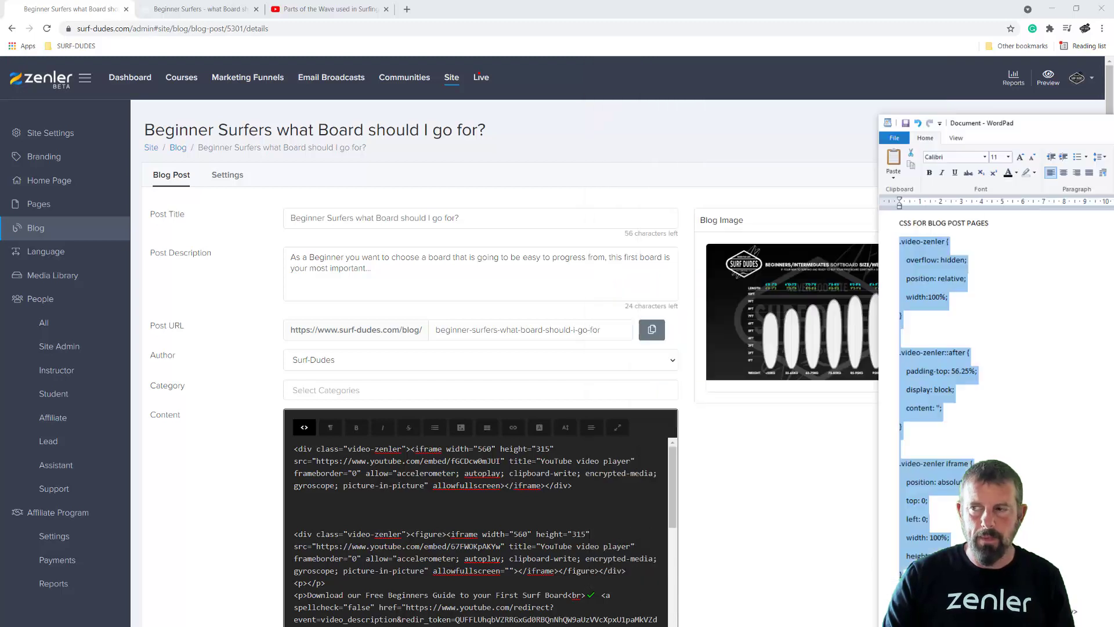
pyautogui.click(811, 499)
pyautogui.scroll(-3, 811, 499)
pyautogui.click(306, 583)
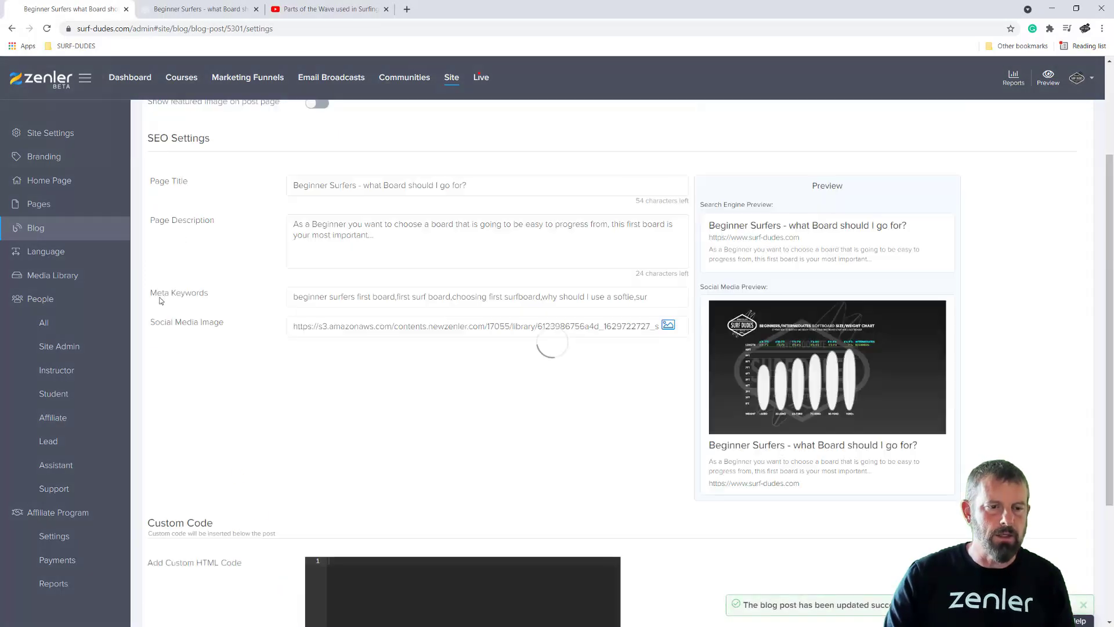
# Open the Blog Post Page template for editing from the Zenler blog settings.
pyautogui.click(80, 228)
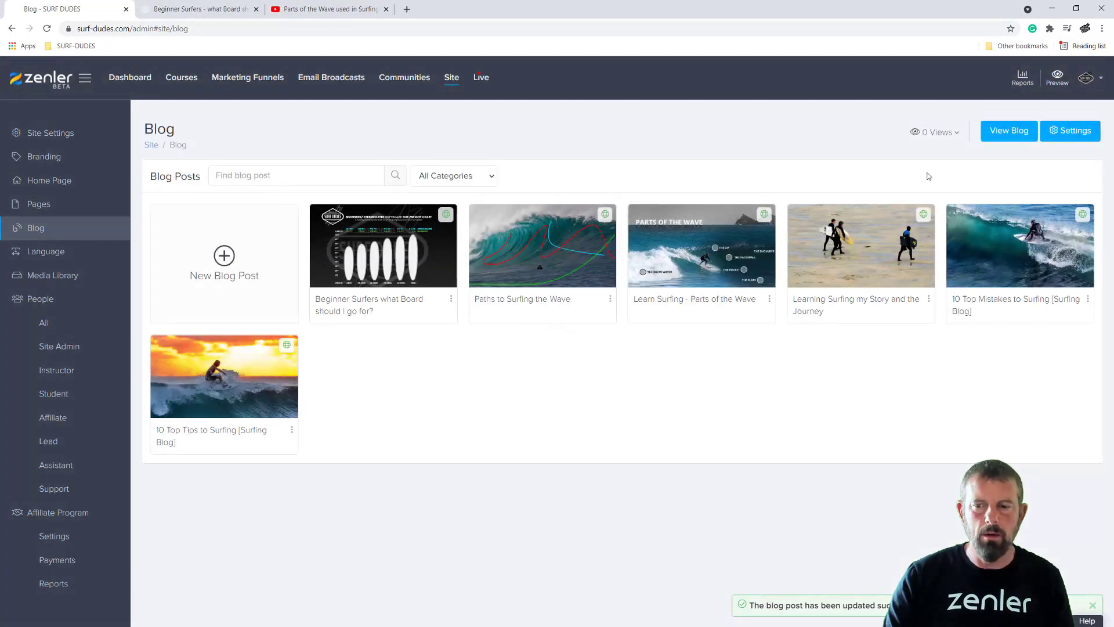
pyautogui.click(1065, 137)
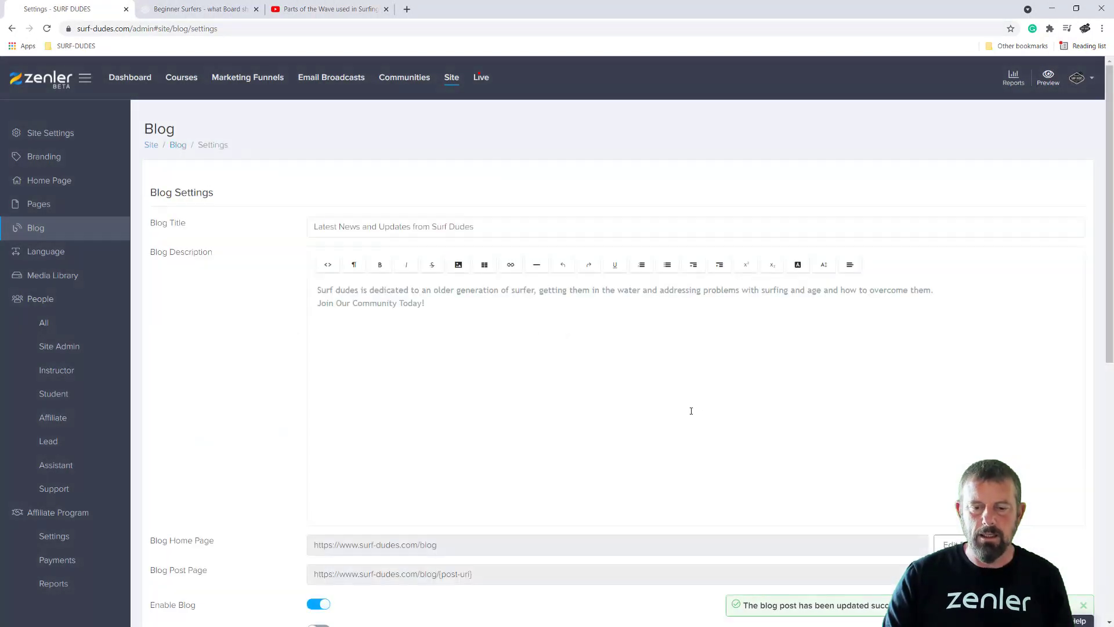
pyautogui.scroll(-3, 493, 505)
pyautogui.moveTo(433, 411); pyautogui.dragTo(540, 410)
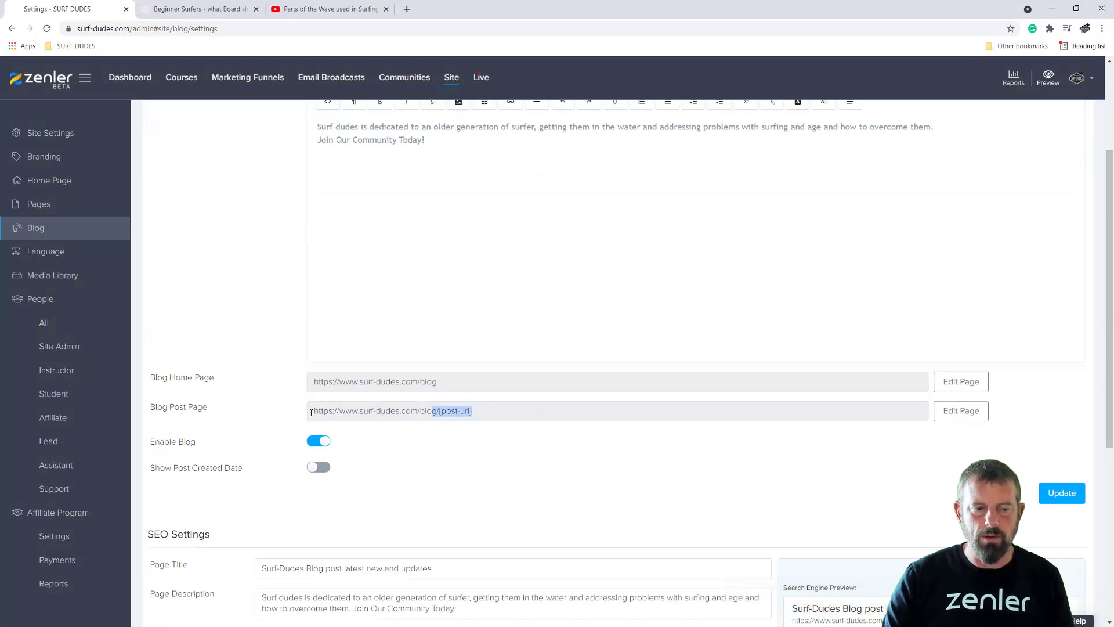
pyautogui.click(961, 410)
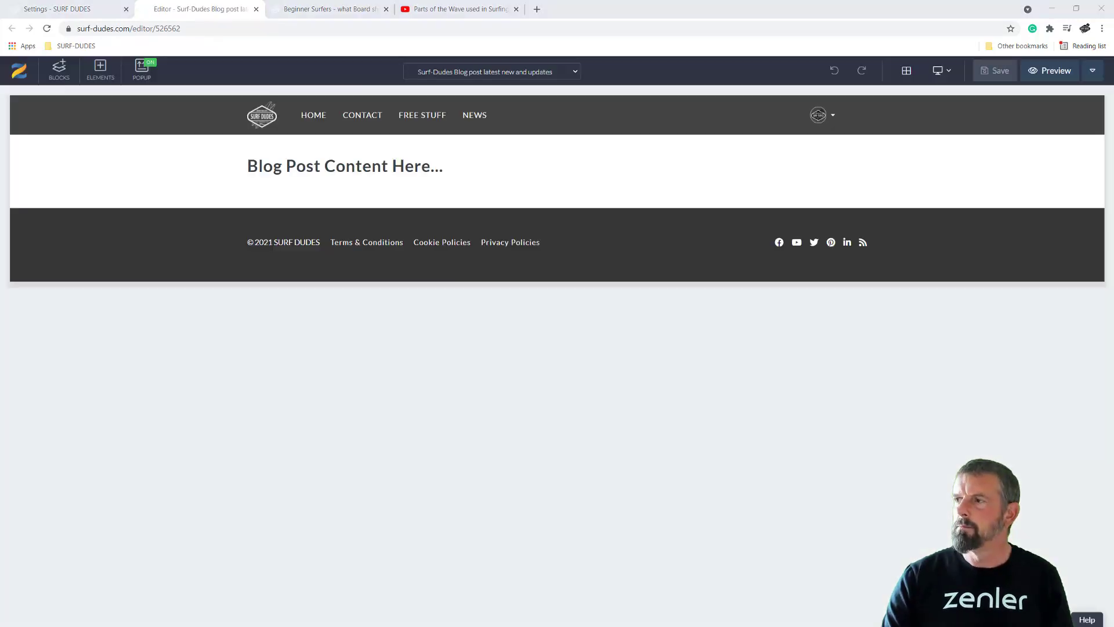
# Replace the template's Page CSS in its page settings with the copied .video-zenler rules, without a trailing blank line.
pyautogui.click(1093, 70)
pyautogui.click(1028, 98)
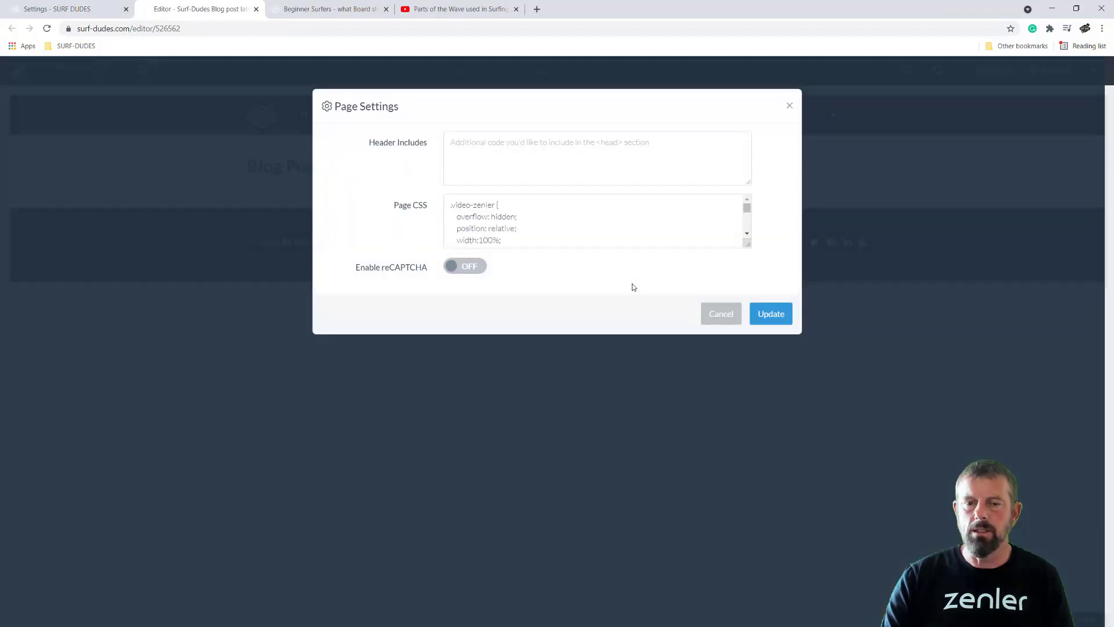
pyautogui.click(530, 219)
pyautogui.hotkey('ctrl', 'a')
pyautogui.press('Delete')
pyautogui.hotkey('ctrl', 'v')
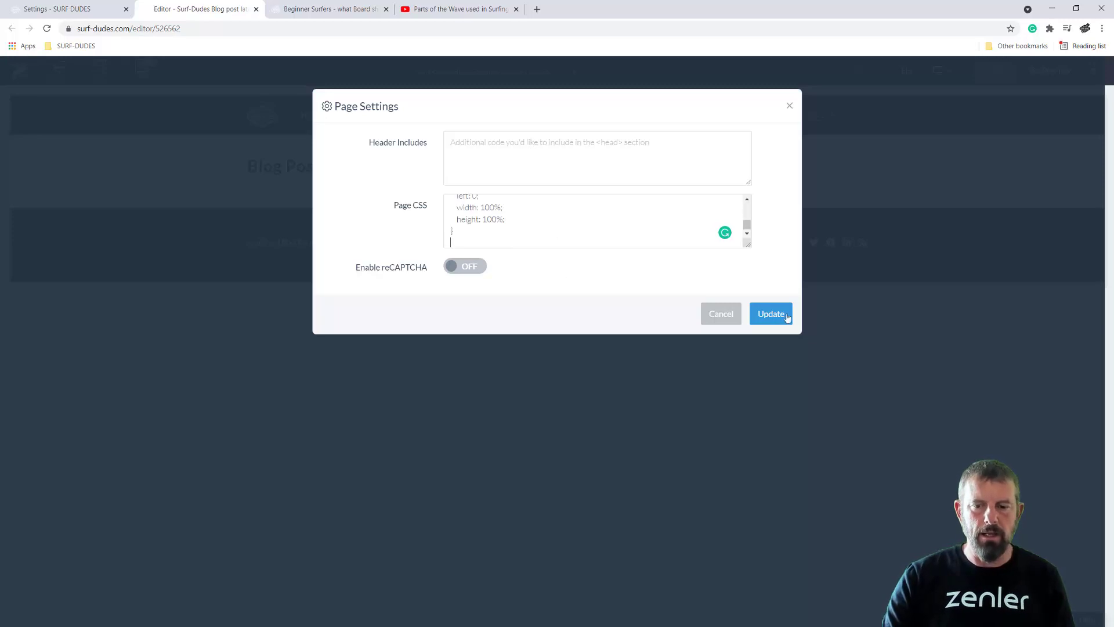
pyautogui.click(513, 240)
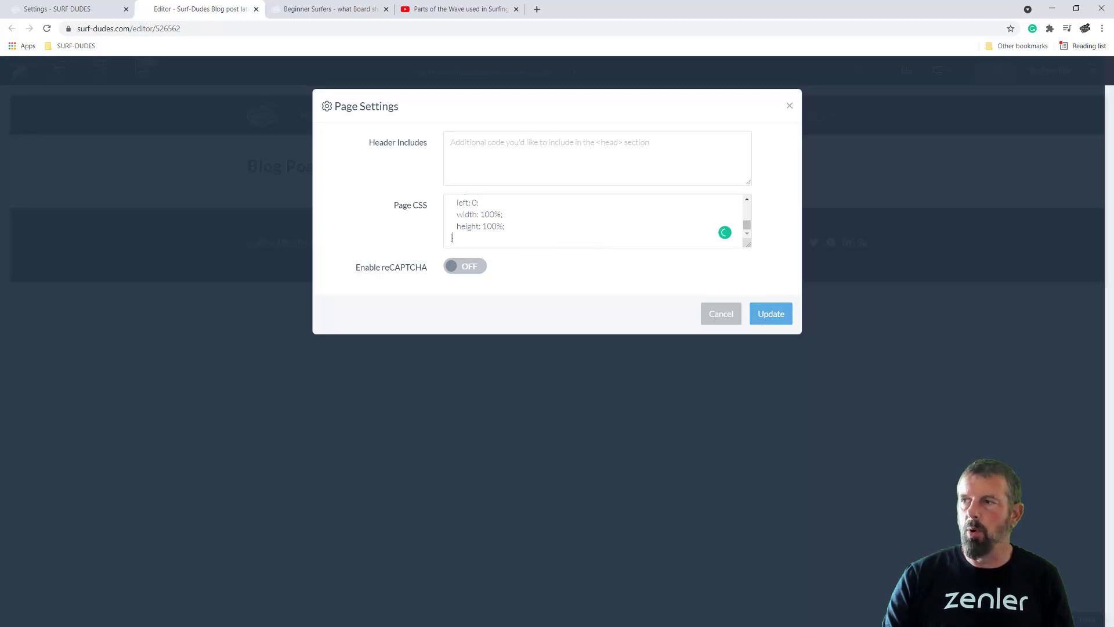
# Check the CSS rules against the WordPad document, then apply the page settings and save the blog post template.
pyautogui.hotkey('alt', 'Tab')
pyautogui.moveTo(642, 598); pyautogui.dragTo(461, 604)
pyautogui.moveTo(466, 556); pyautogui.dragTo(498, 230)
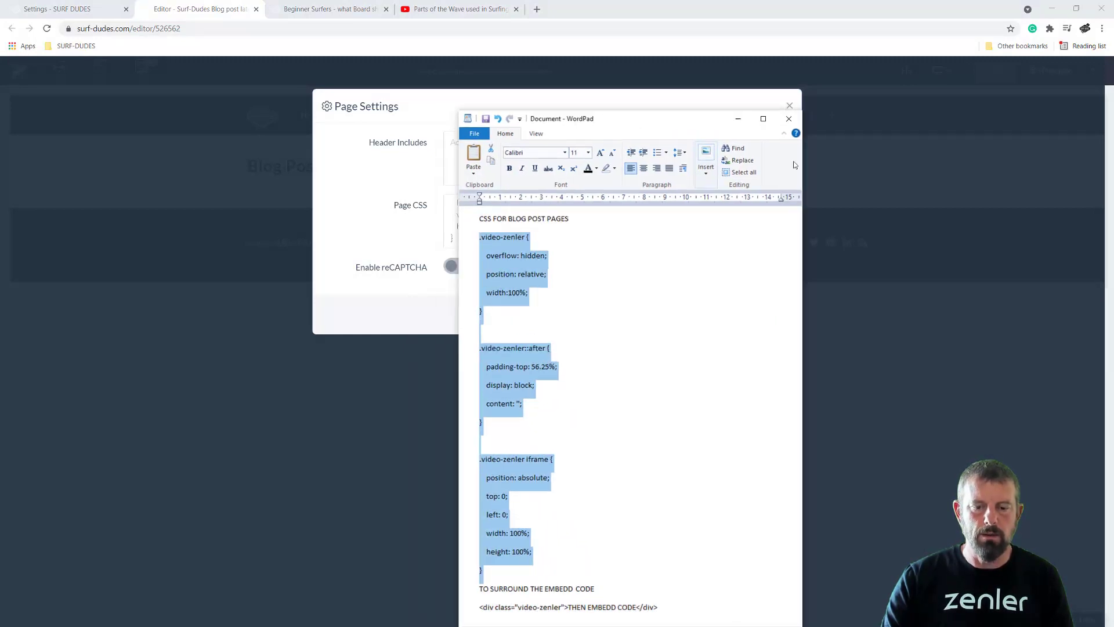
pyautogui.hotkey('alt', 'Tab')
pyautogui.click(771, 313)
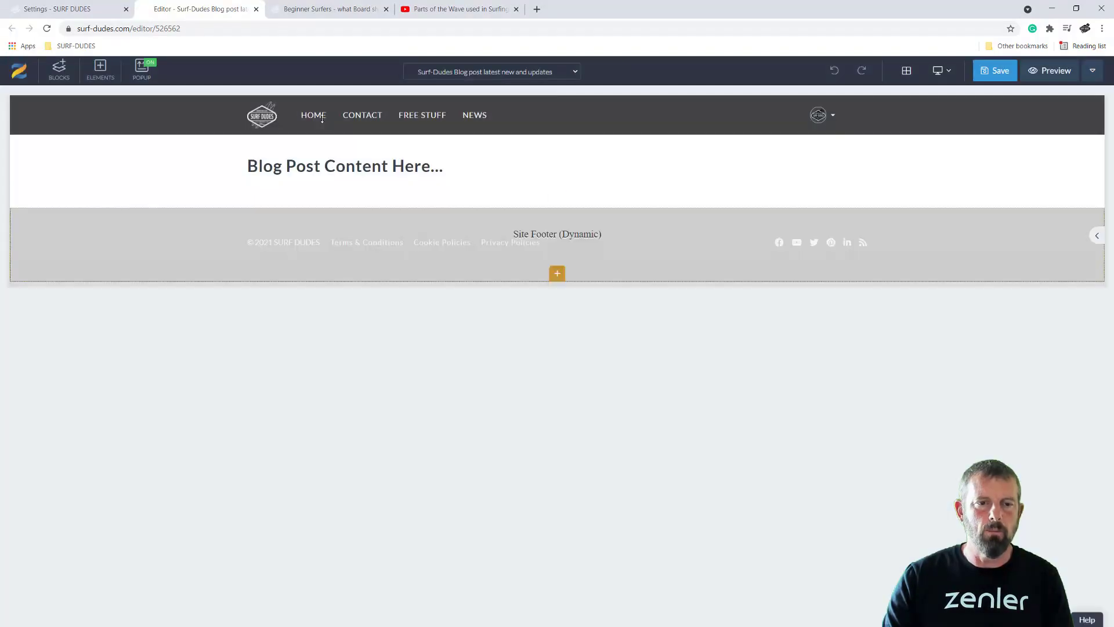
pyautogui.click(994, 70)
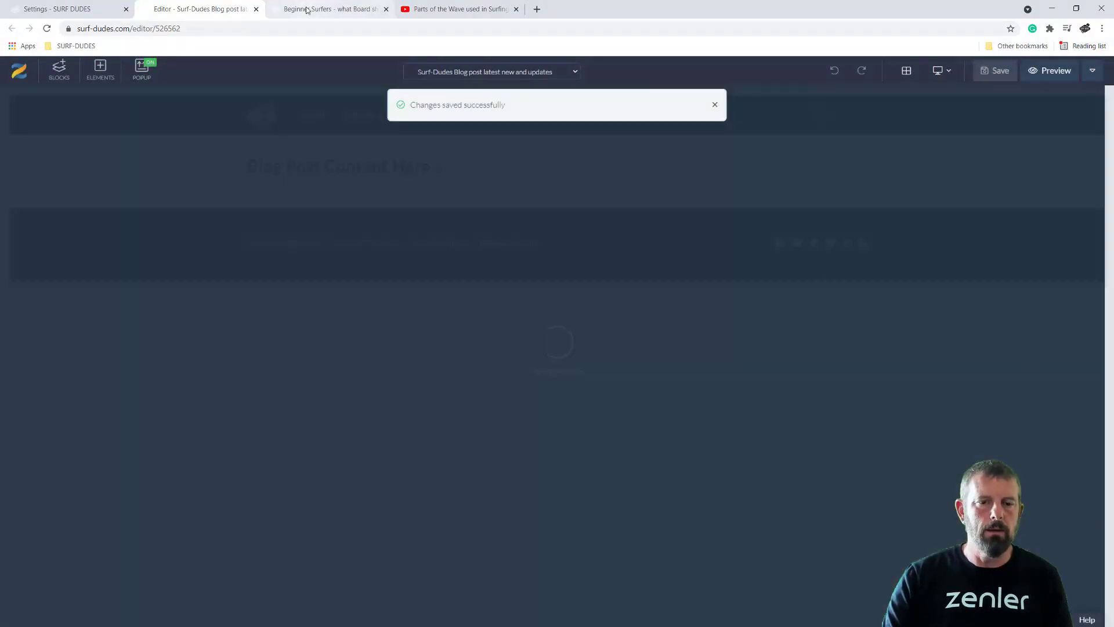
# Reload the live "Beginner Surfers what Board should I go for?" post and check the embedded video in a narrower browser window.
pyautogui.click(328, 9)
pyautogui.click(46, 29)
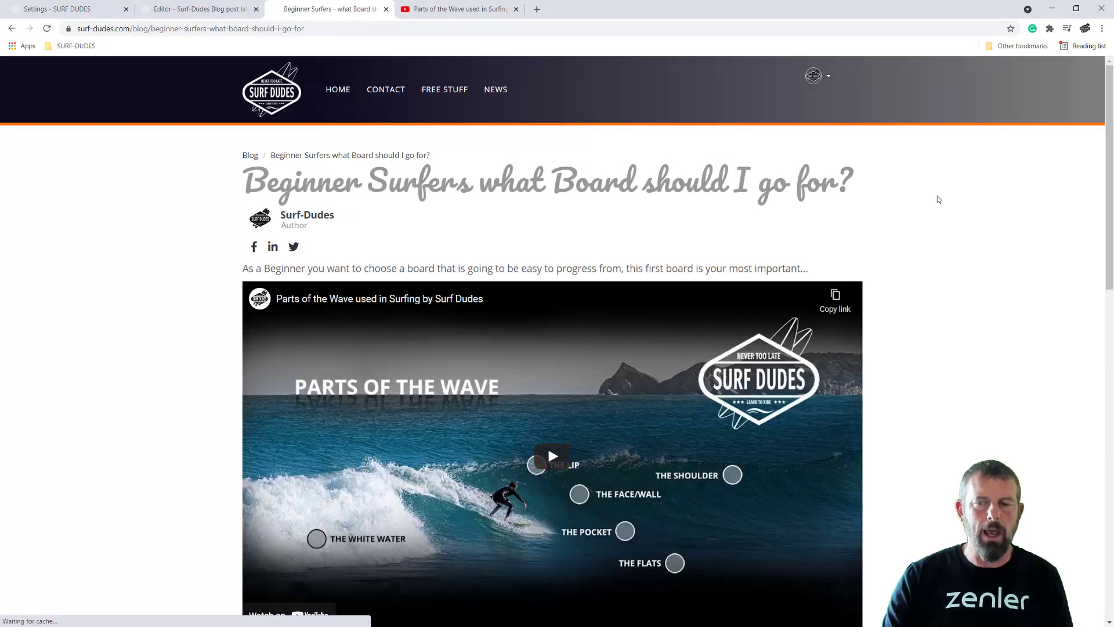
pyautogui.click(1076, 9)
pyautogui.moveTo(700, 330); pyautogui.dragTo(787, 330)
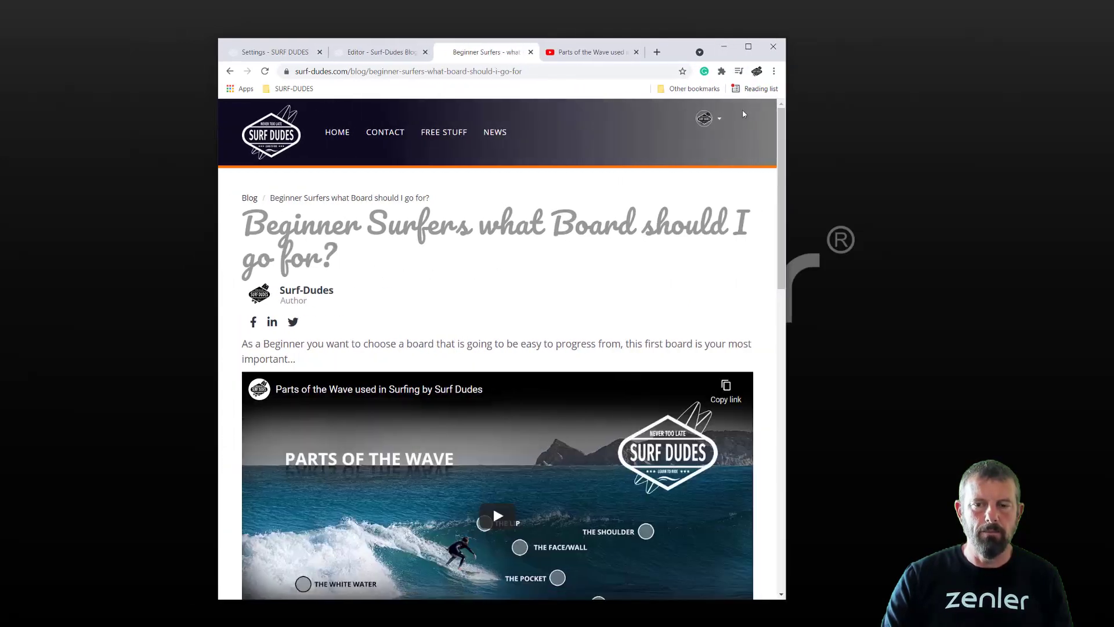
pyautogui.click(749, 47)
# Review the .video-zenler CSS rules and the opening and closing div wrapper tags in the WordPad document.
pyautogui.hotkey('alt', 'Tab')
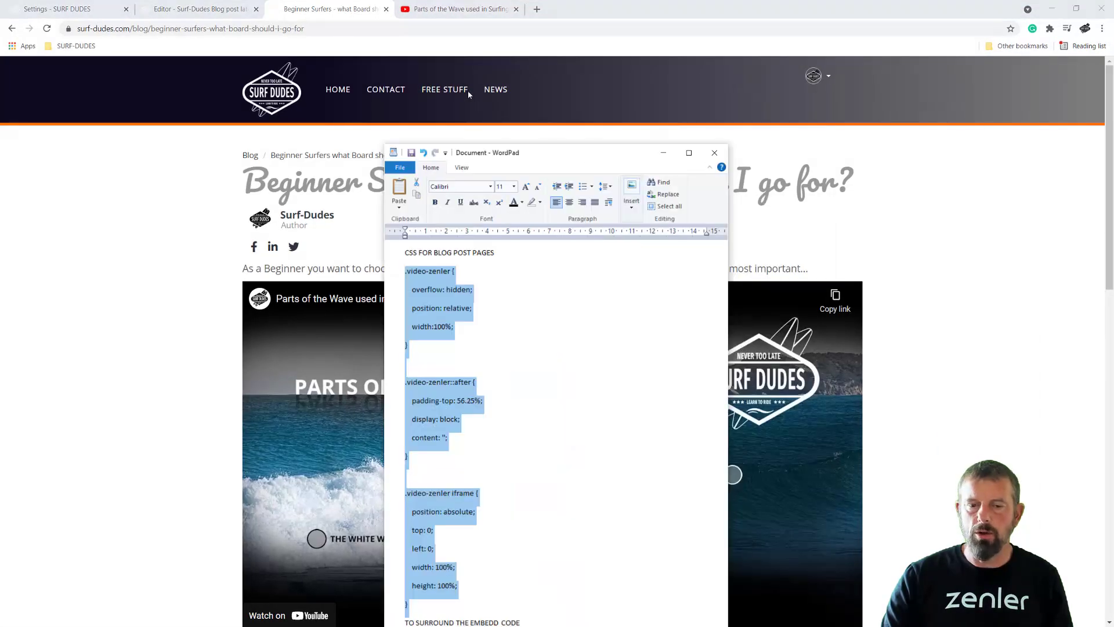
pyautogui.moveTo(551, 152); pyautogui.dragTo(444, 59)
pyautogui.click(372, 215)
pyautogui.moveTo(311, 513); pyautogui.dragTo(249, 177)
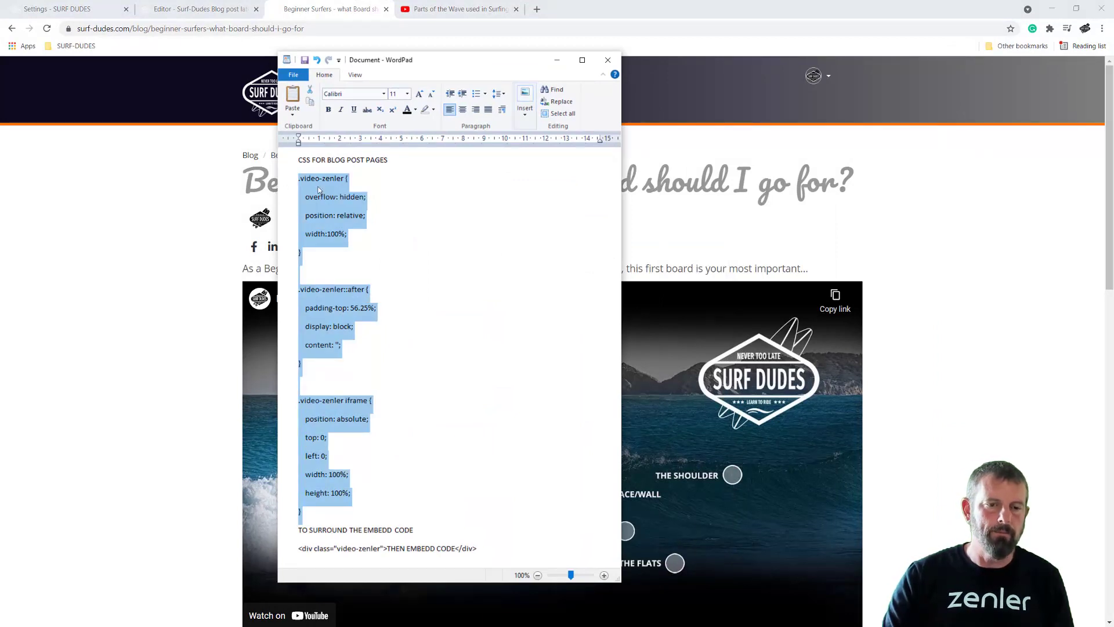
pyautogui.click(406, 381)
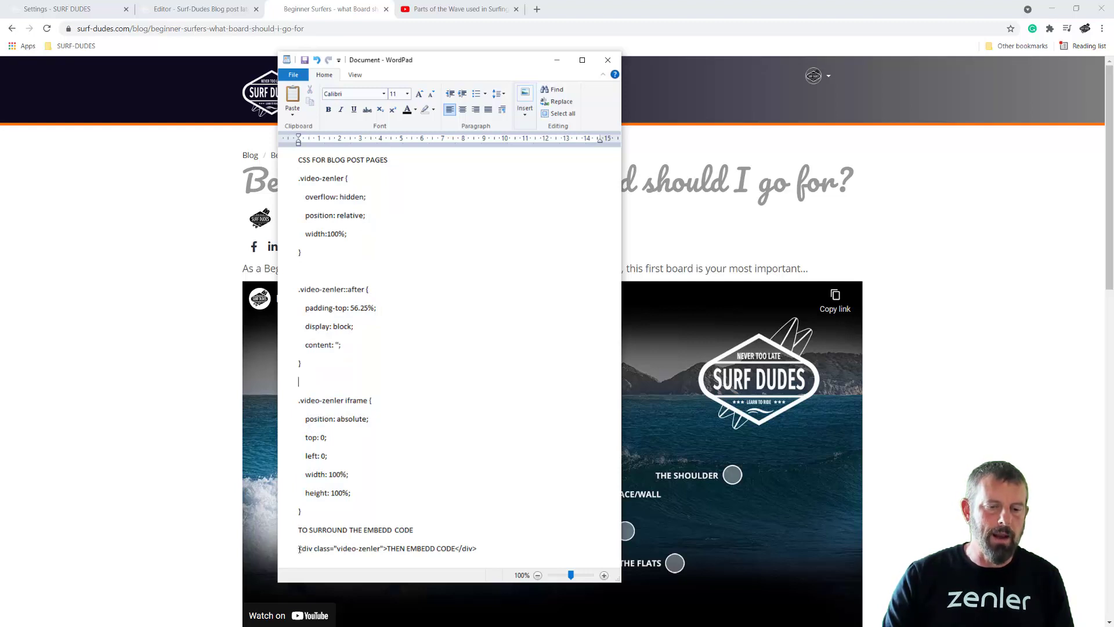
pyautogui.moveTo(299, 549); pyautogui.dragTo(388, 547)
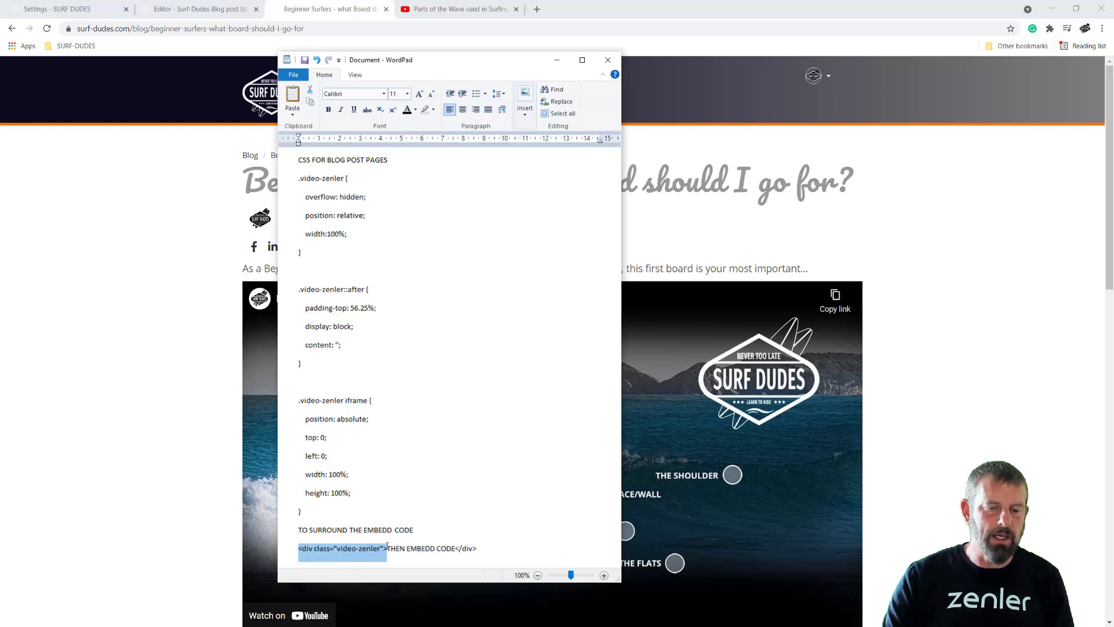
pyautogui.moveTo(456, 549); pyautogui.dragTo(484, 548)
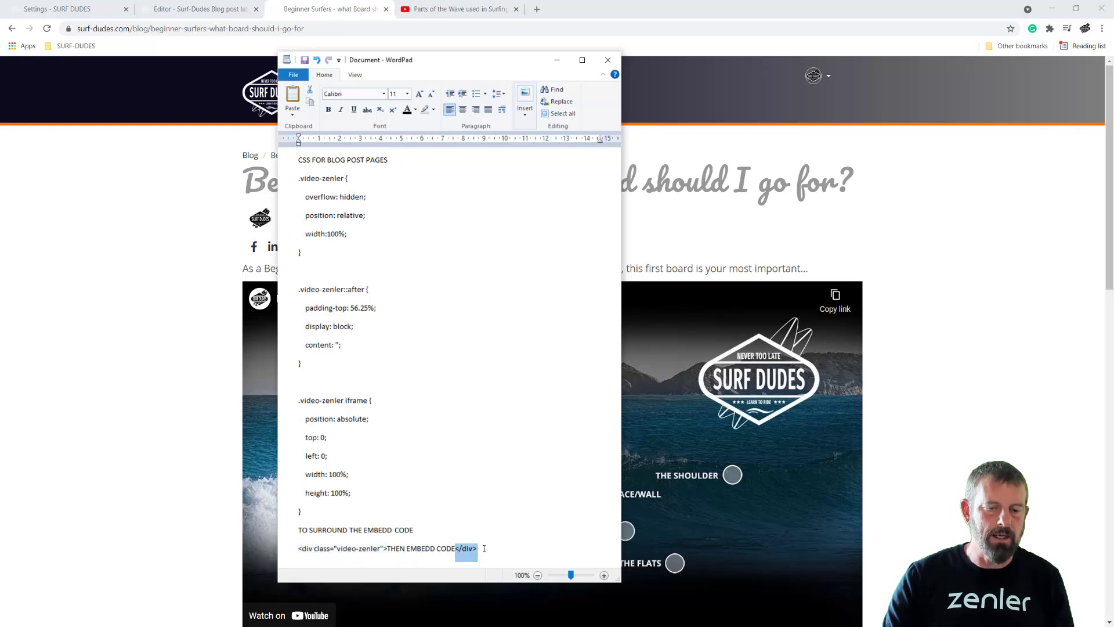
pyautogui.click(521, 548)
pyautogui.moveTo(303, 515); pyautogui.dragTo(265, 189)
pyautogui.click(436, 285)
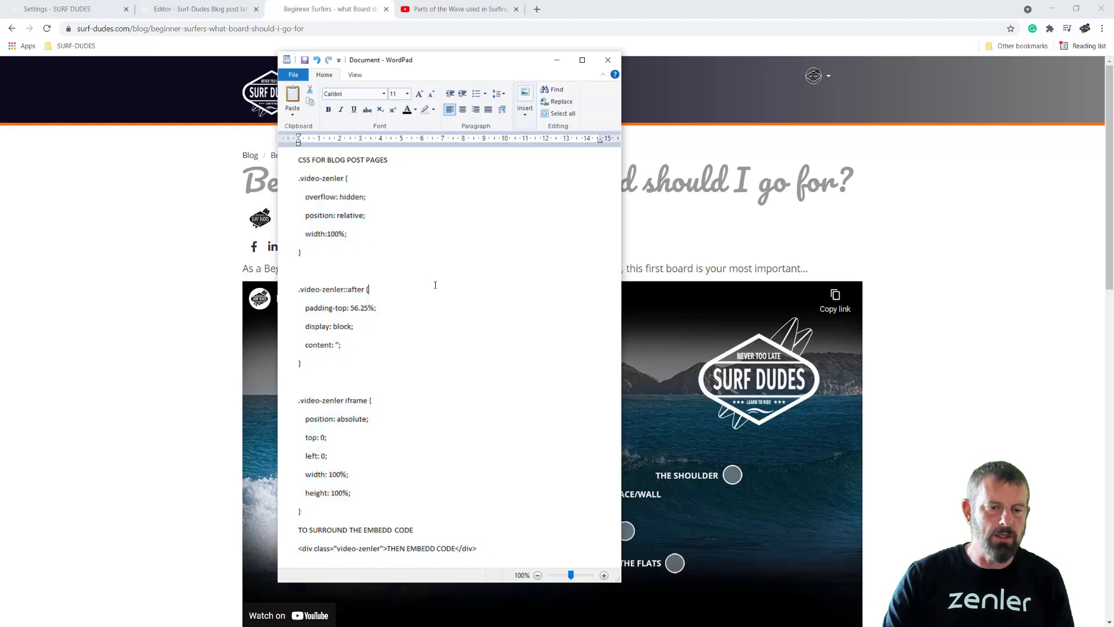
pyautogui.moveTo(446, 66); pyautogui.dragTo(649, 94)
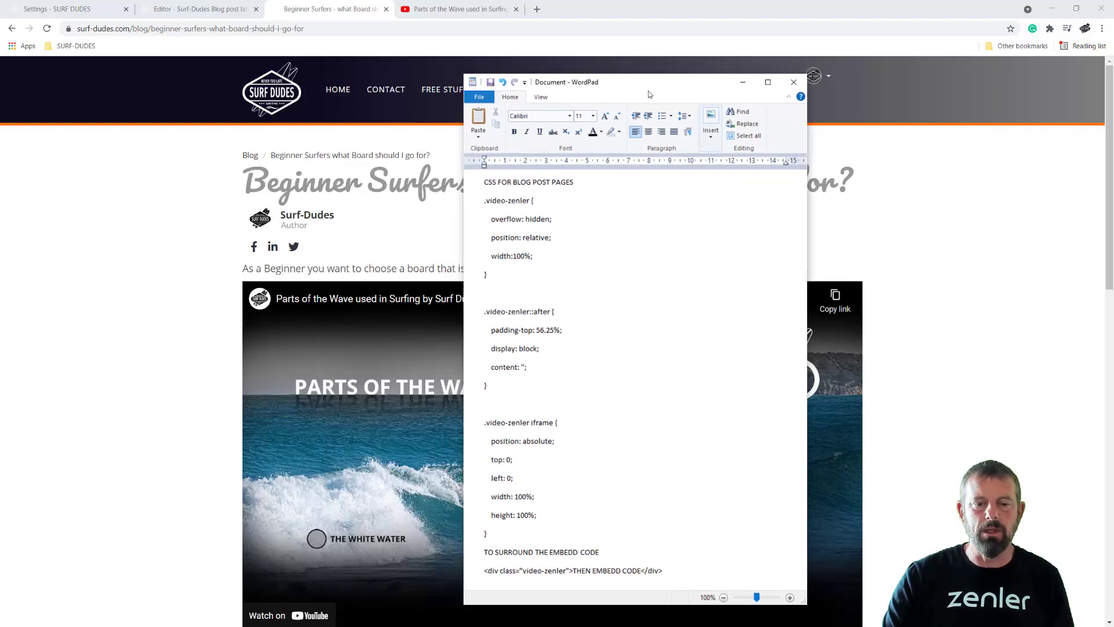
pyautogui.press('super+Down')
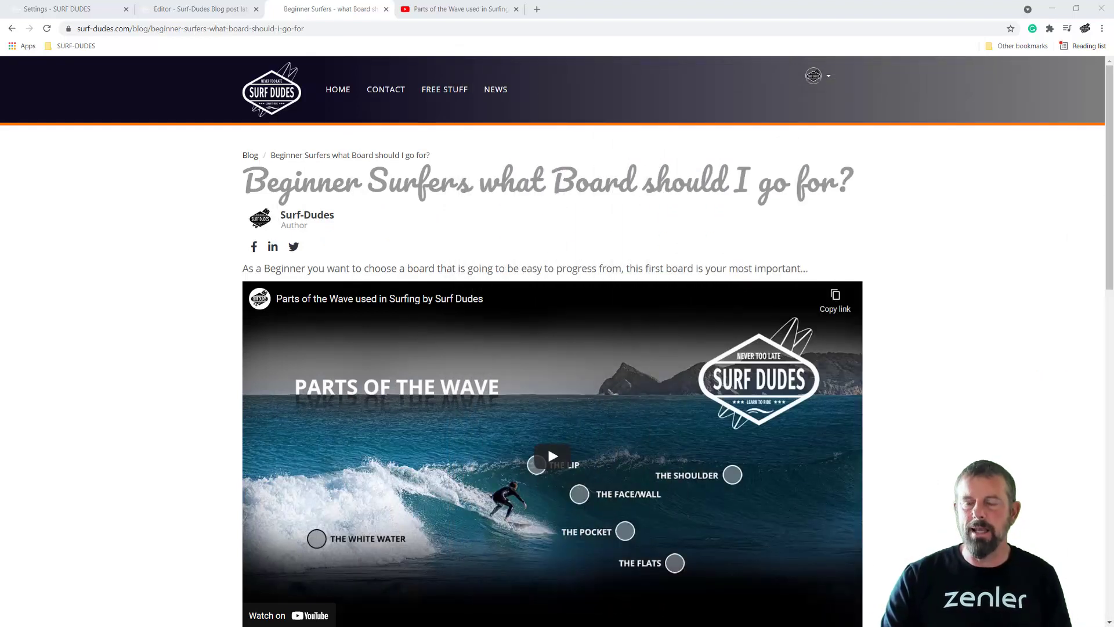
# Shrink the browser window to test how the embedded video scales in the live post, then restore it to full screen.
pyautogui.click(1077, 9)
pyautogui.moveTo(789, 264); pyautogui.dragTo(626, 222)
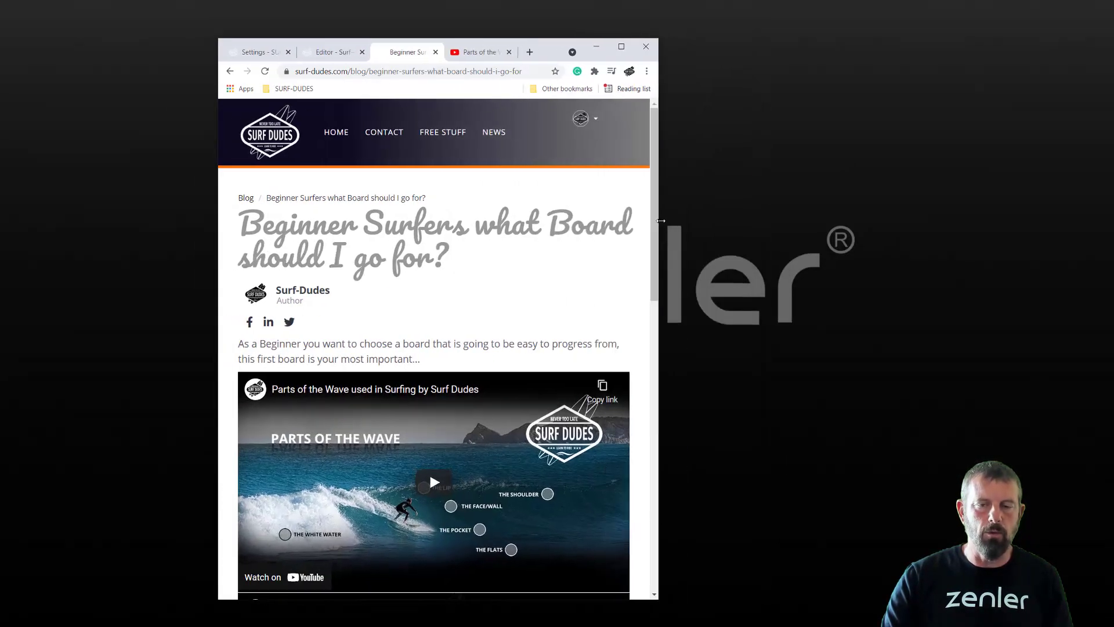
pyautogui.click(622, 46)
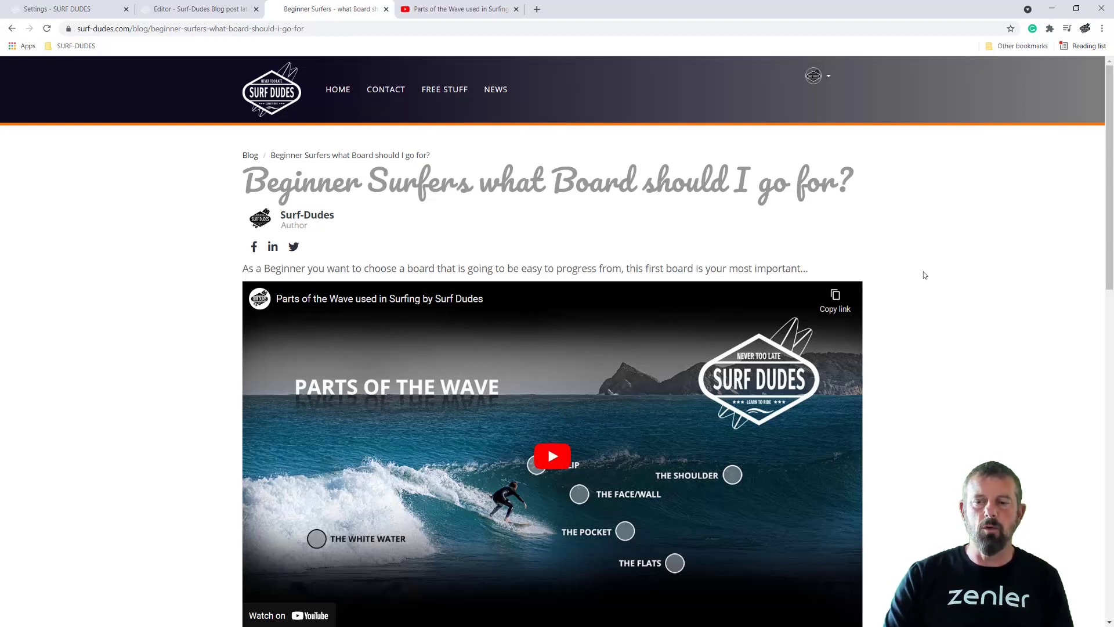
# Return to the Zenler blog settings where the Blog Home Page and Blog Post Page can be edited.
pyautogui.click(177, 10)
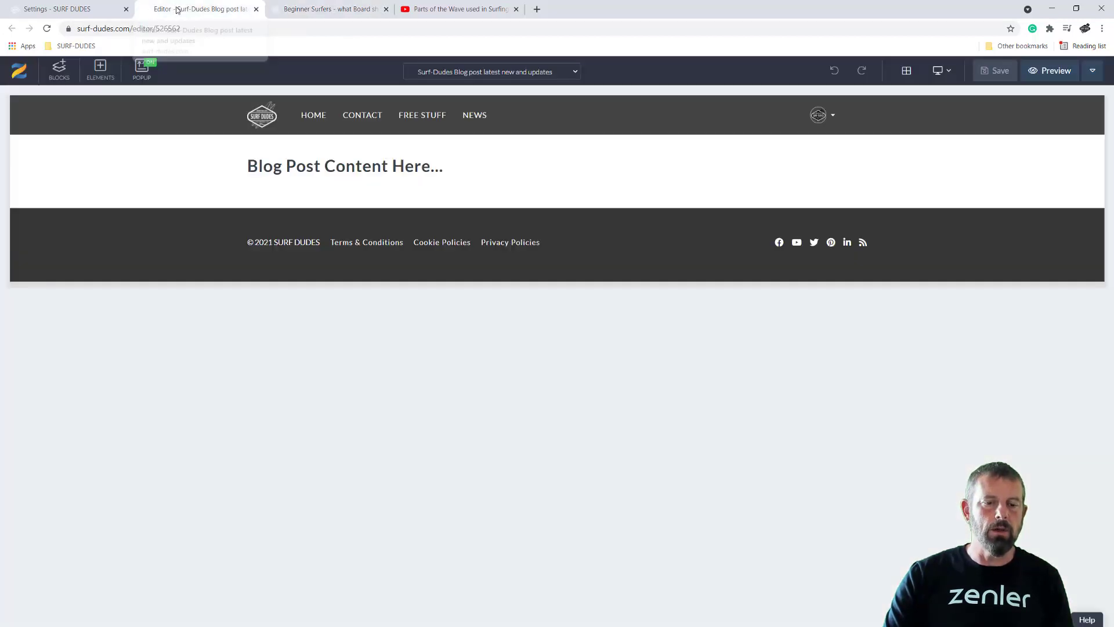
pyautogui.click(87, 10)
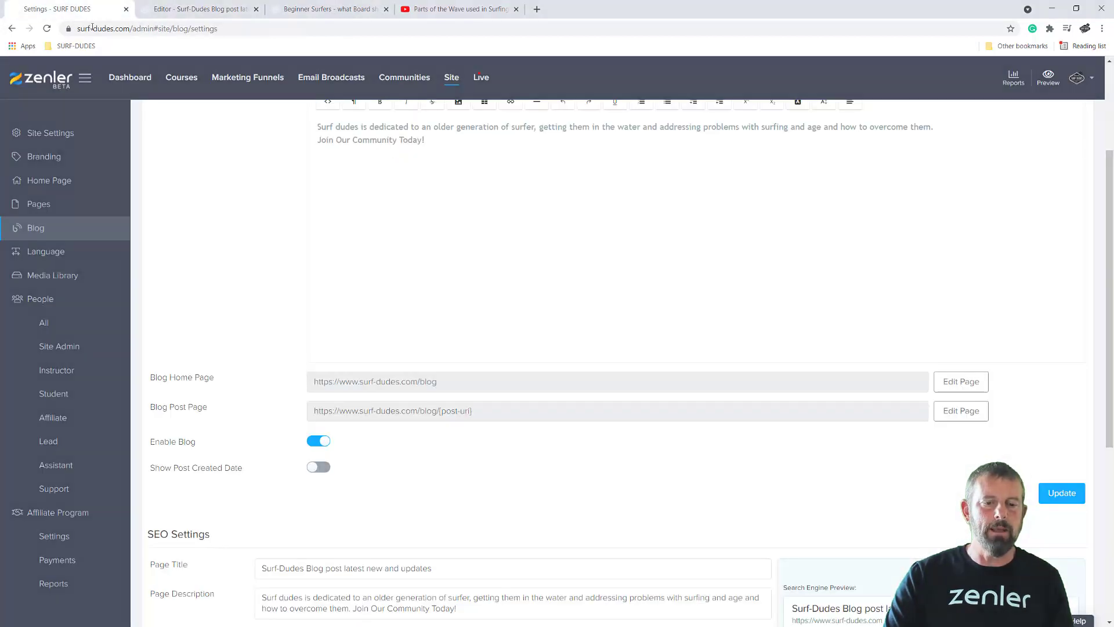